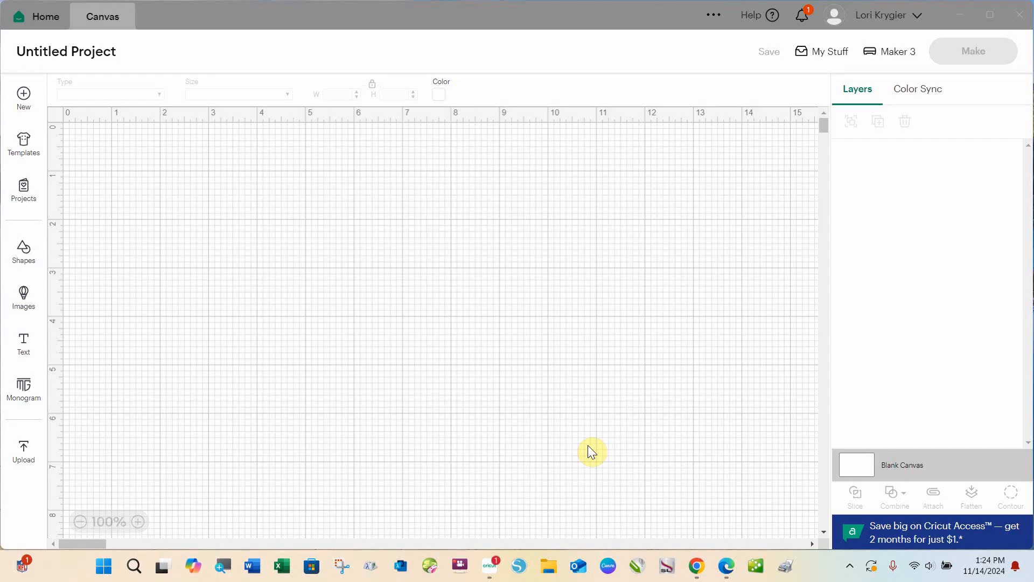
Step: Start an image upload and browse to the Its Fall Yall folder within Design Files > Files for Videos
click(592, 451)
click(24, 453)
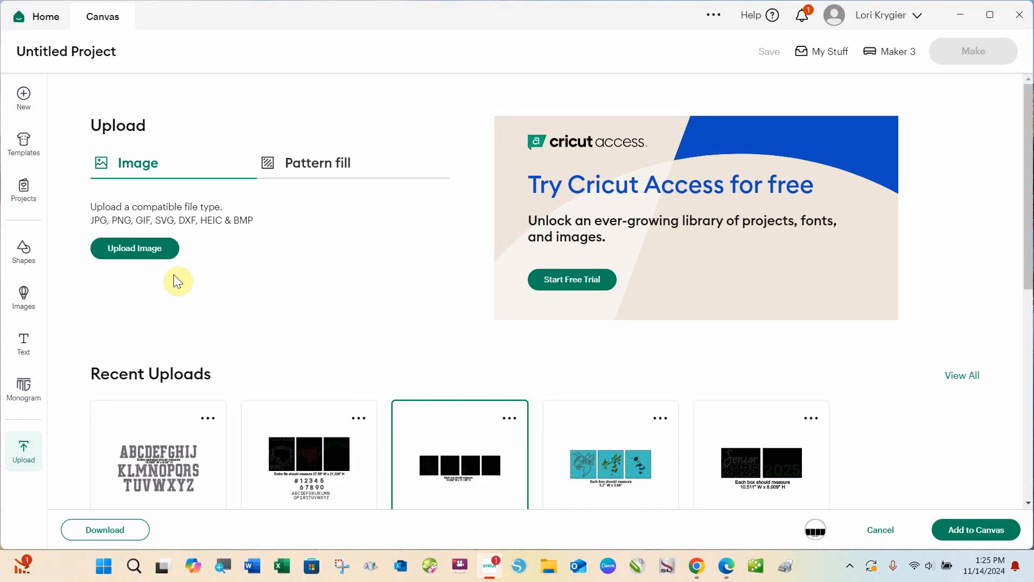
click(143, 251)
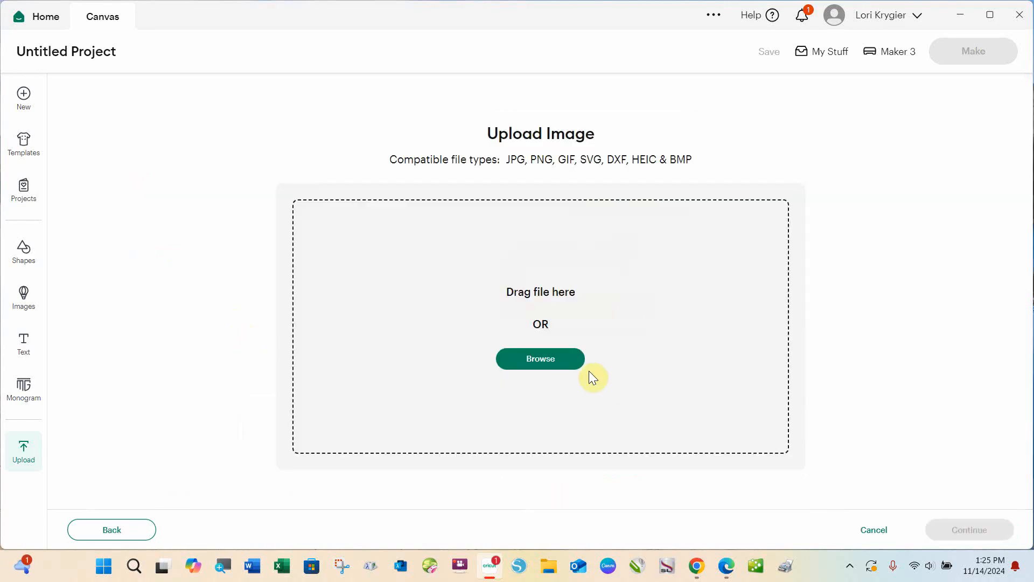
click(560, 362)
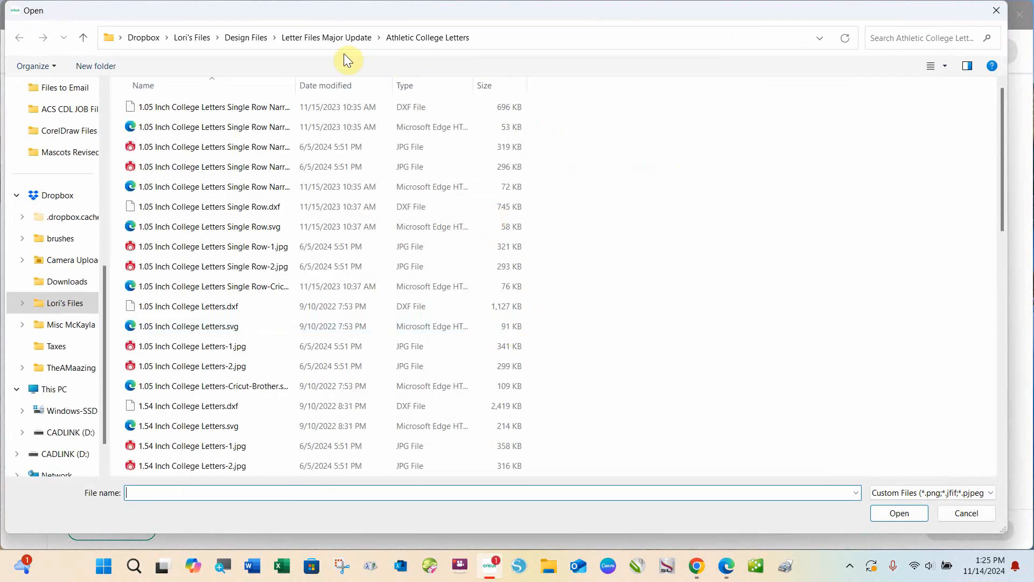
click(257, 39)
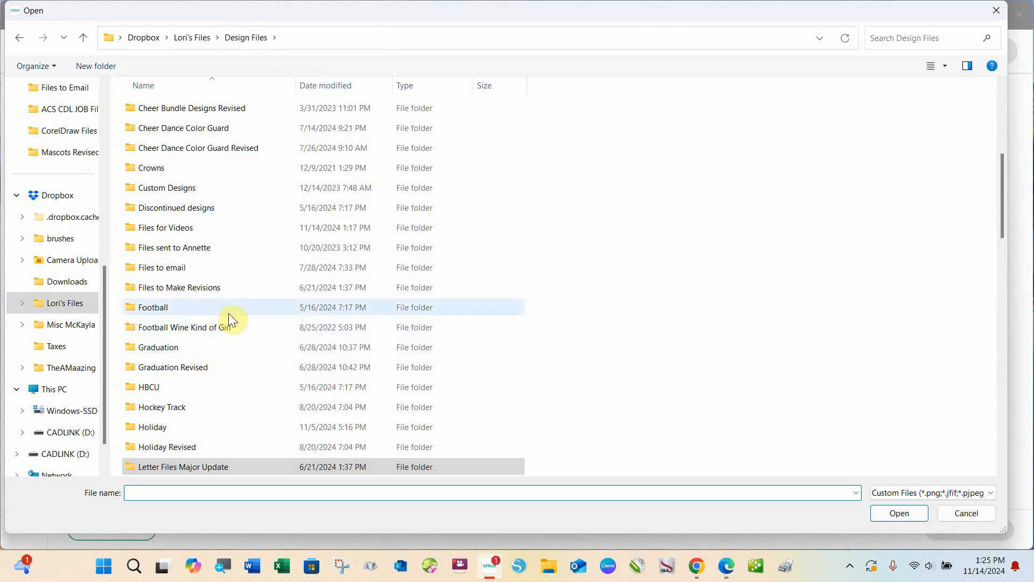
double_click(189, 227)
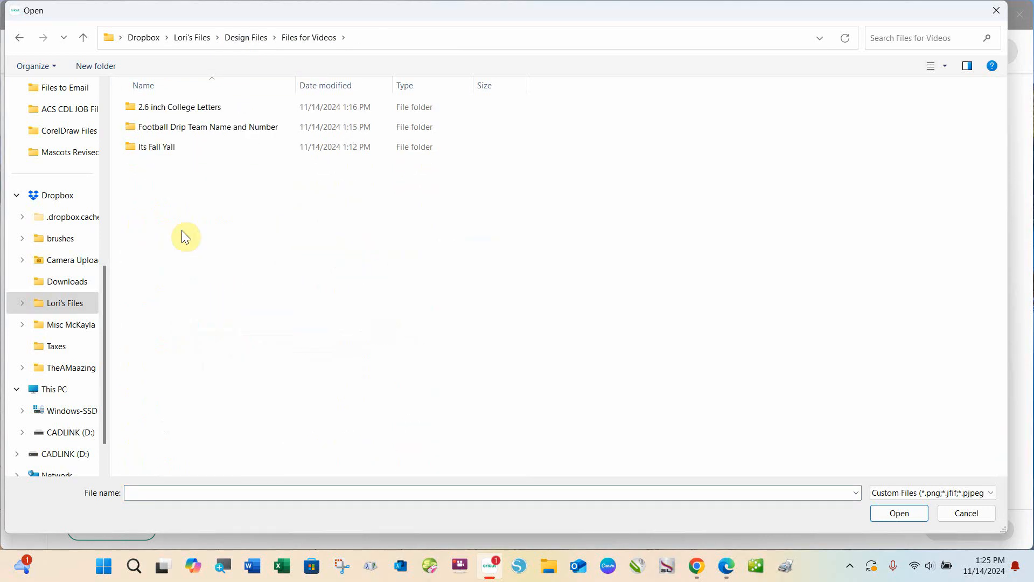
double_click(137, 147)
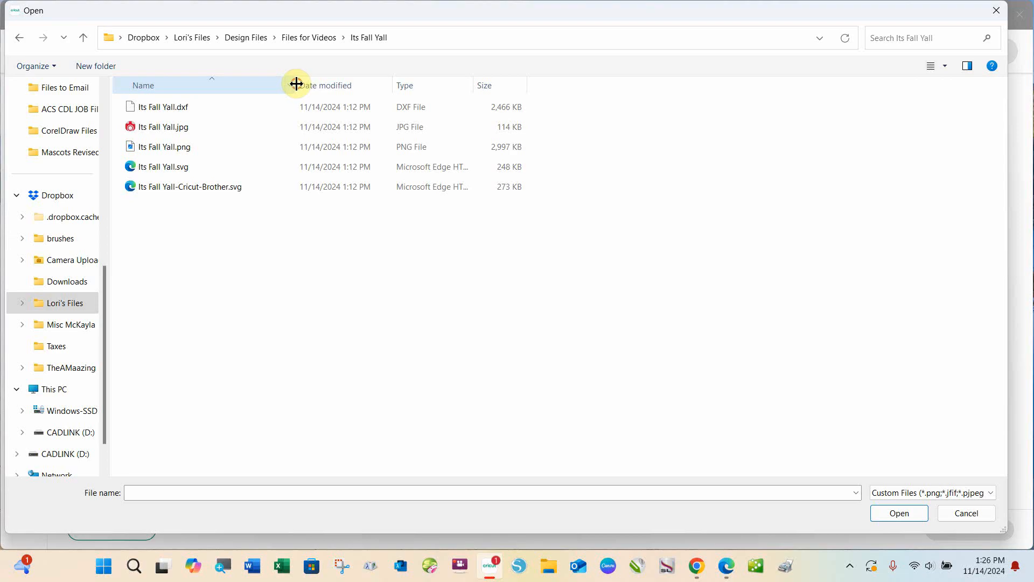
Step: Load Its Fall Yall-Cricut-Brother.svg into the upload preview and cancel that upload
drag(296, 84, 201, 84)
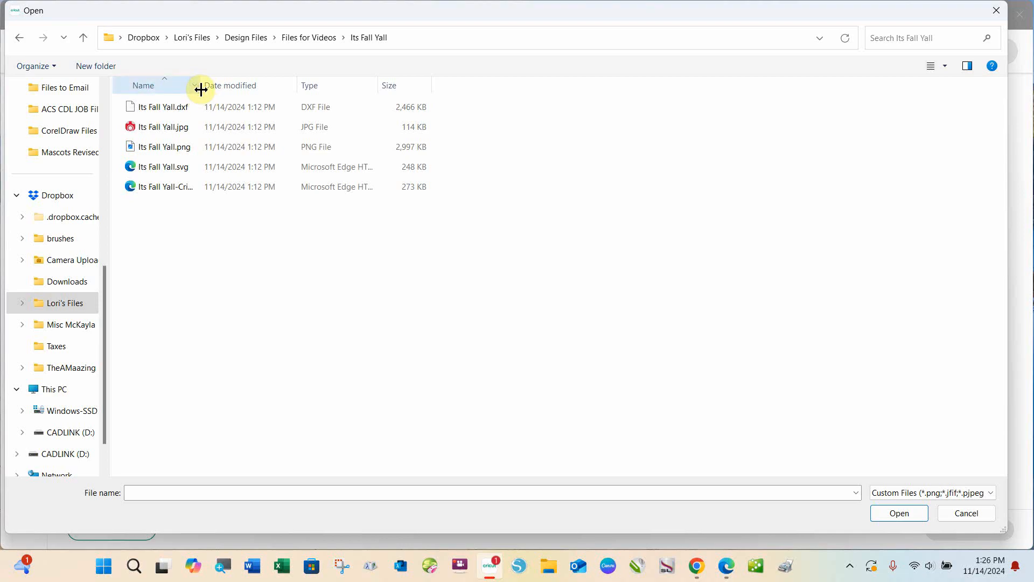
drag(201, 89, 268, 92)
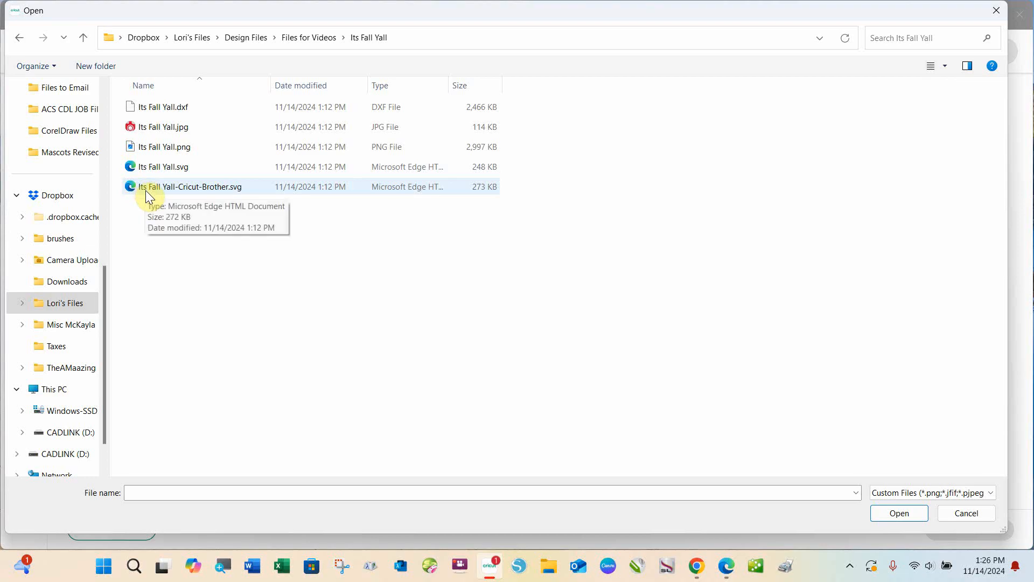
click(165, 188)
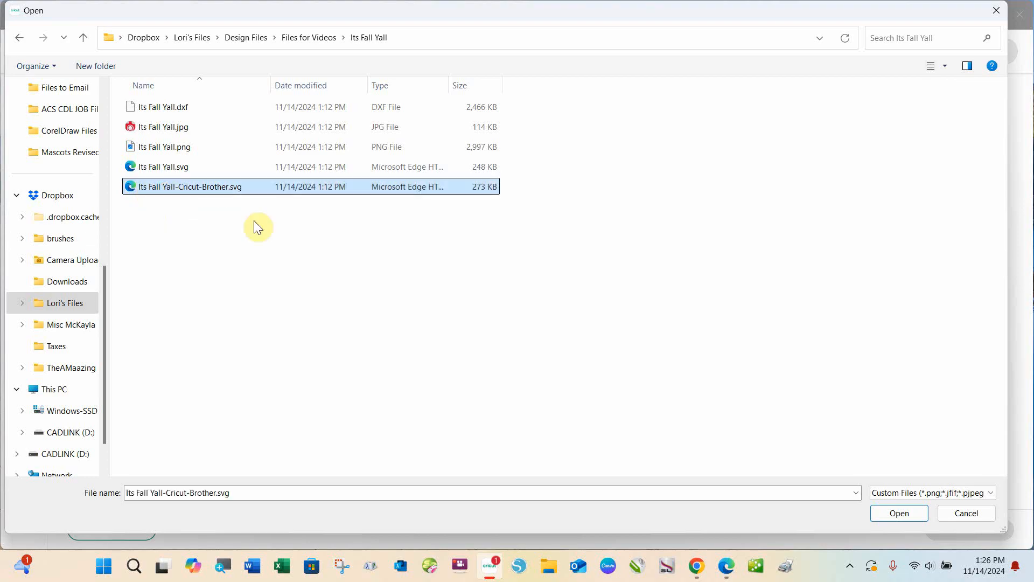
click(892, 515)
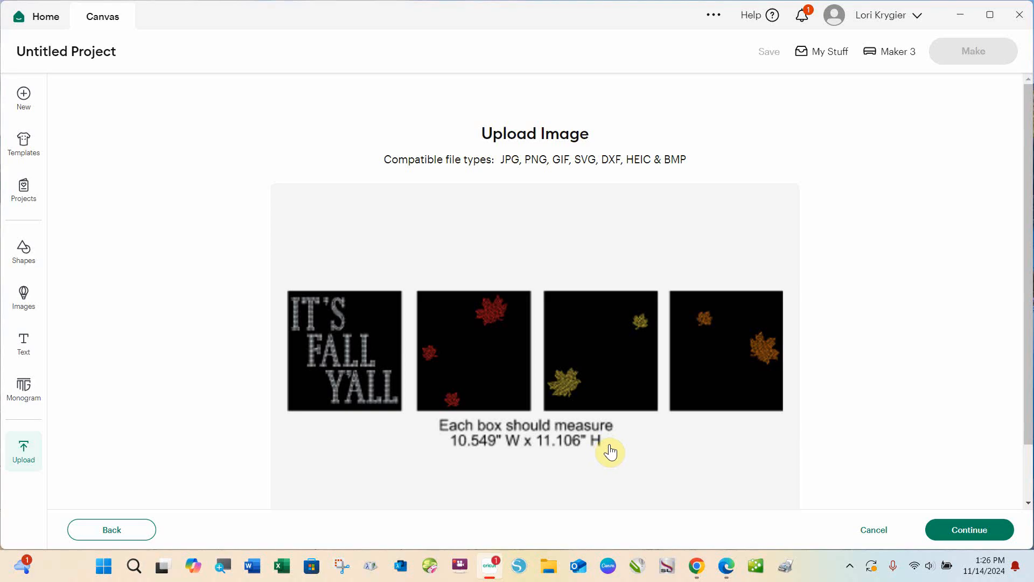
click(890, 538)
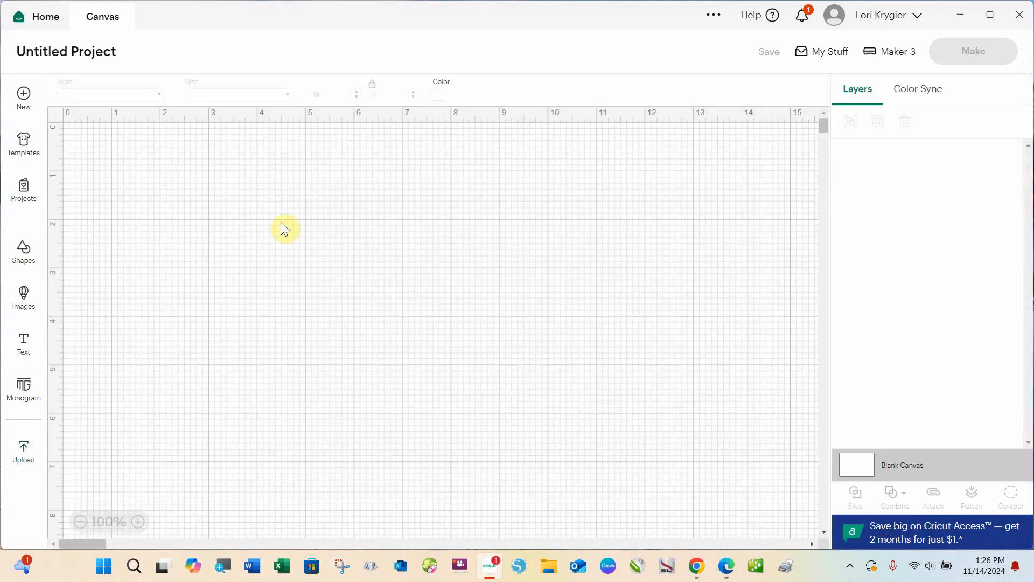
Step: Load Its Fall Yall.svg into the upload preview for comparison and cancel that upload
click(23, 451)
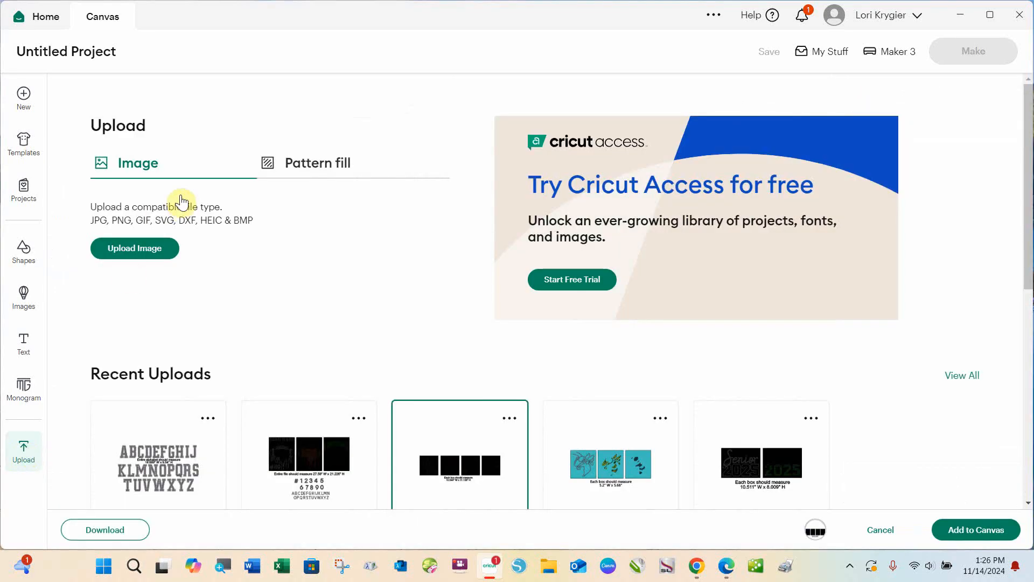
click(142, 248)
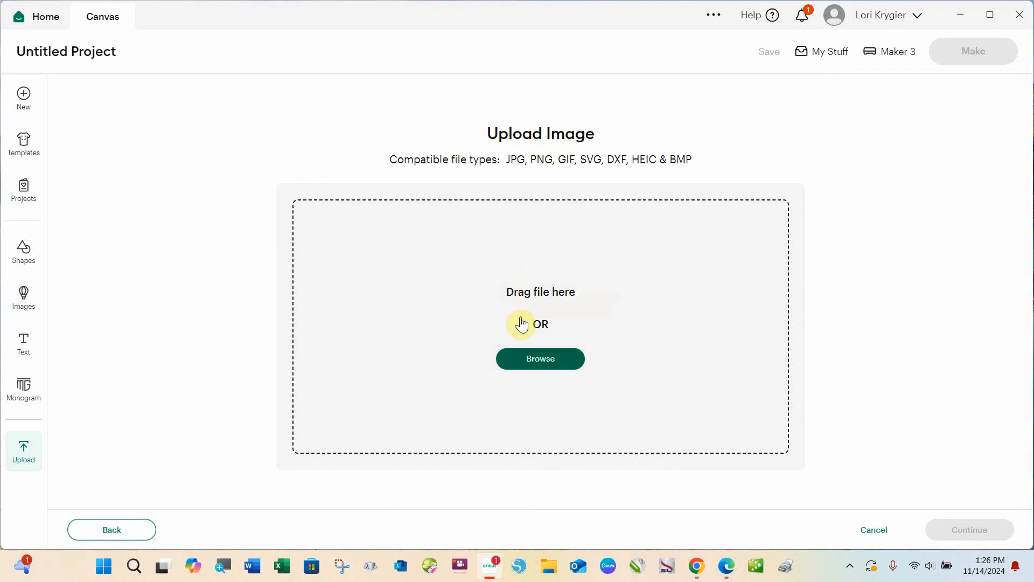
click(537, 359)
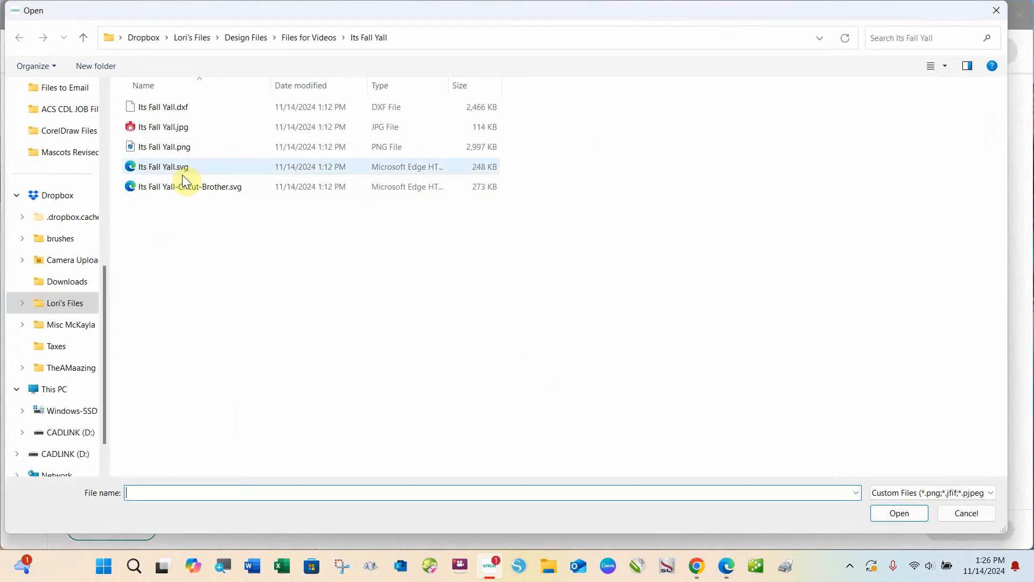
click(181, 171)
click(875, 509)
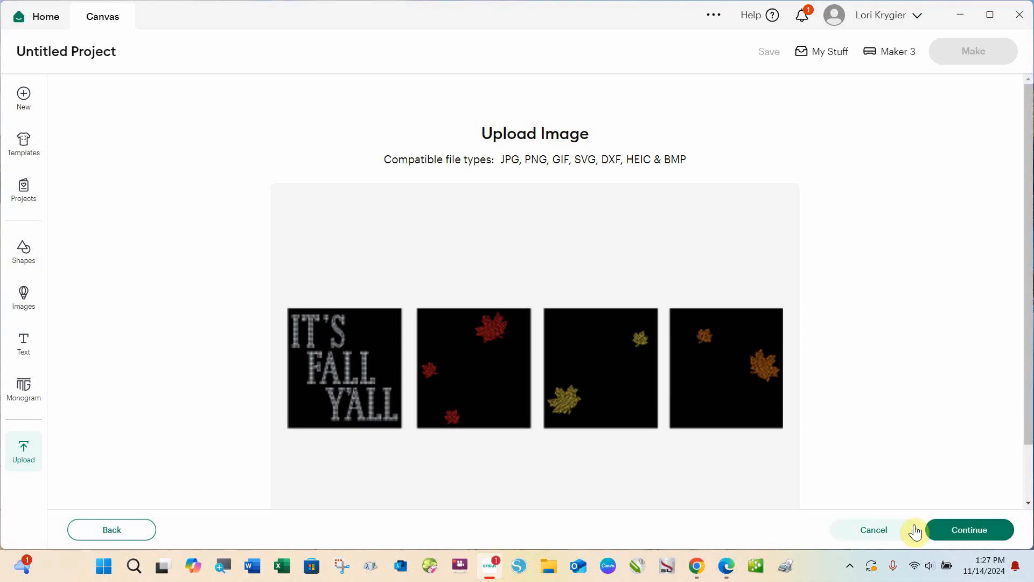
click(849, 528)
Step: Upload the design file Its Fall Yall-Cricut-Brother.svg from the Its Fall Yall folder
click(23, 450)
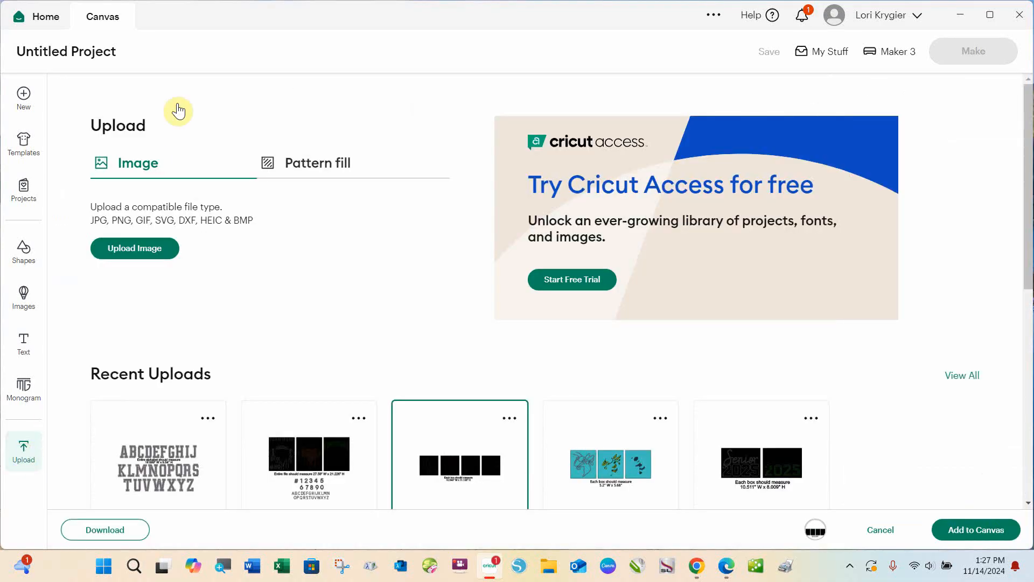
click(154, 251)
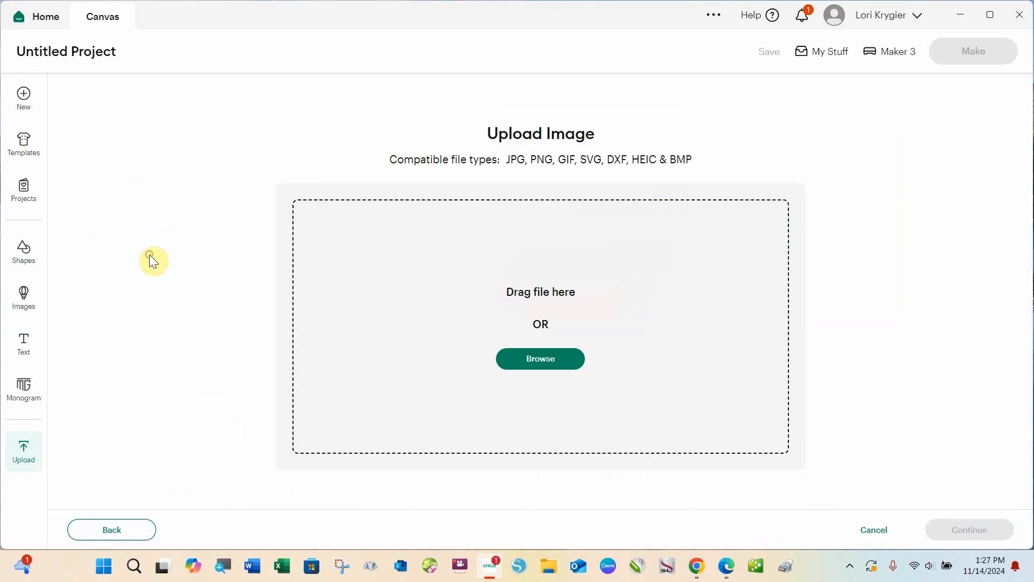
click(532, 372)
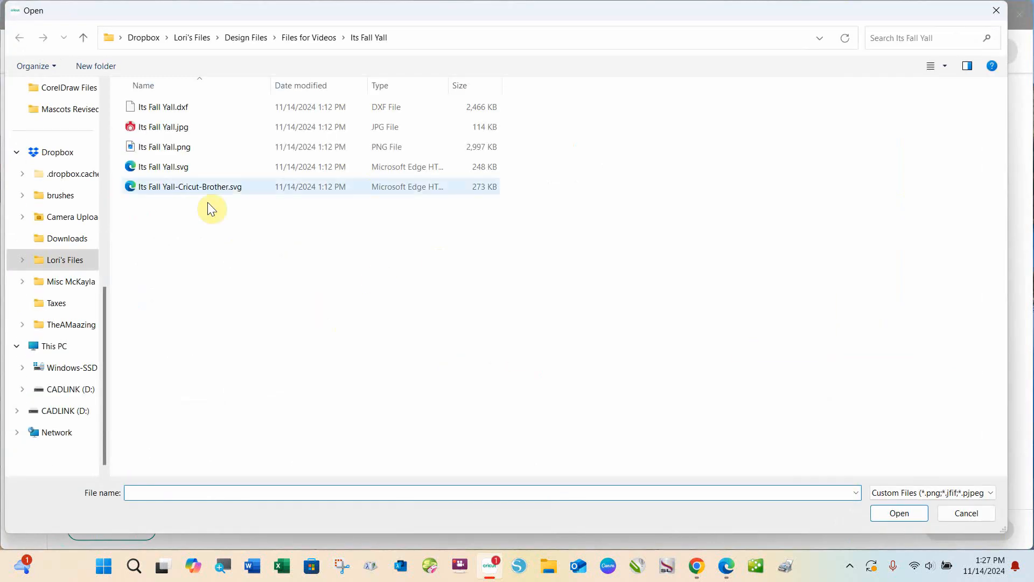
click(200, 186)
click(903, 514)
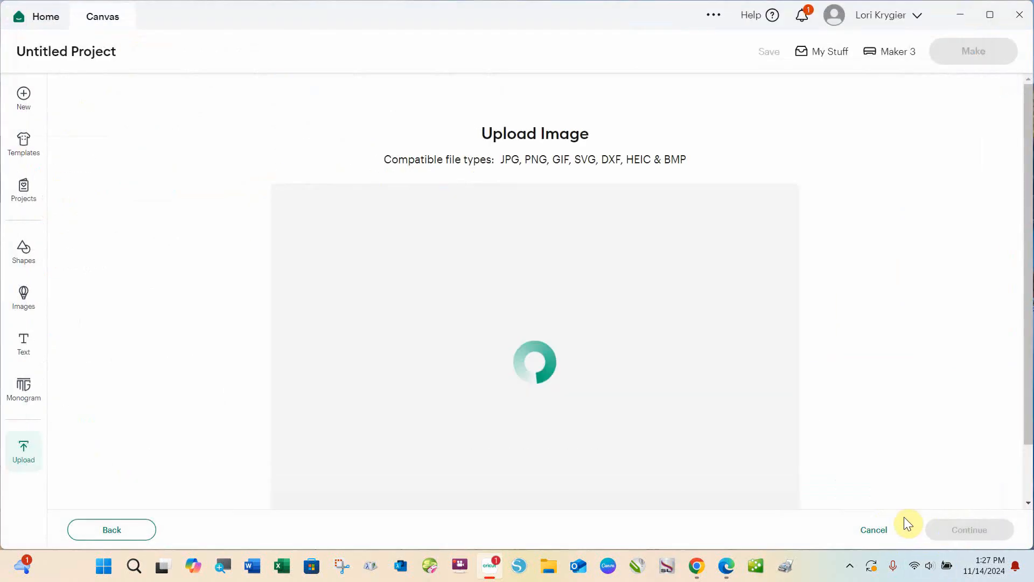
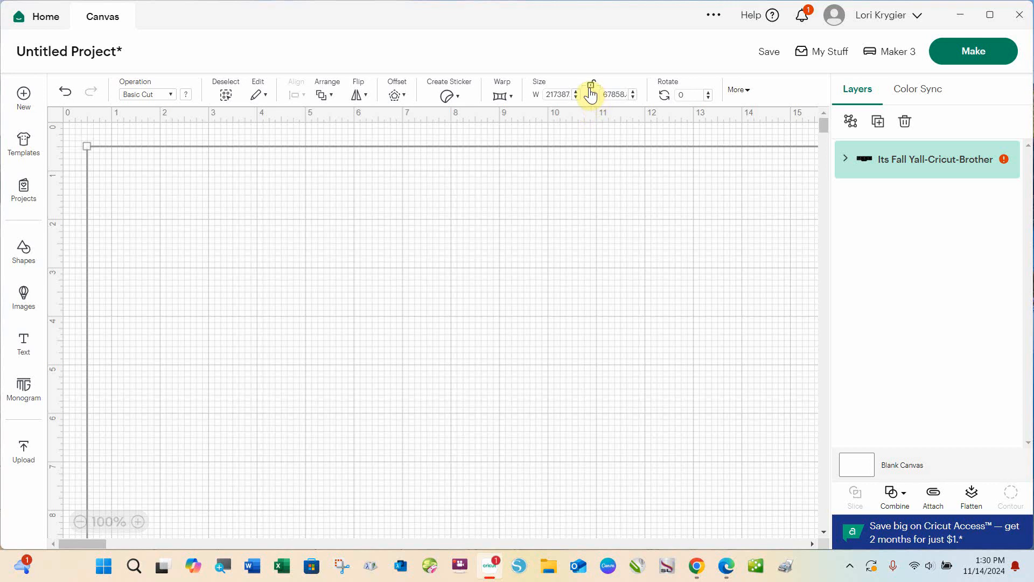
Step: Lock the proportions of the Its Fall Yall-Cricut-Brother design and set its width to 14 in
click(591, 88)
text(14)
key(Return)
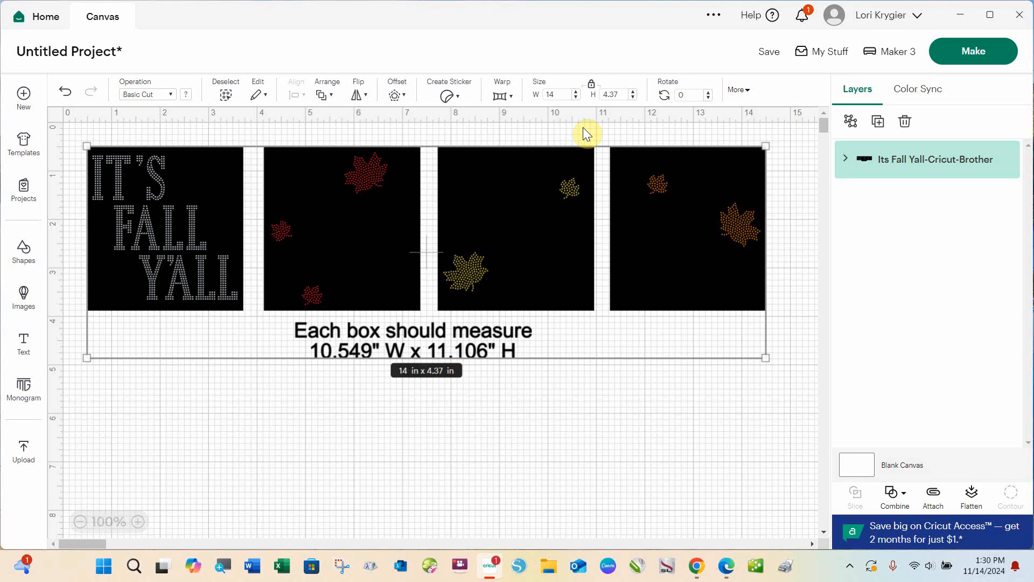
Step: Ungroup the resized design into separate layers and check which layer is the black box behind the lettering
click(851, 122)
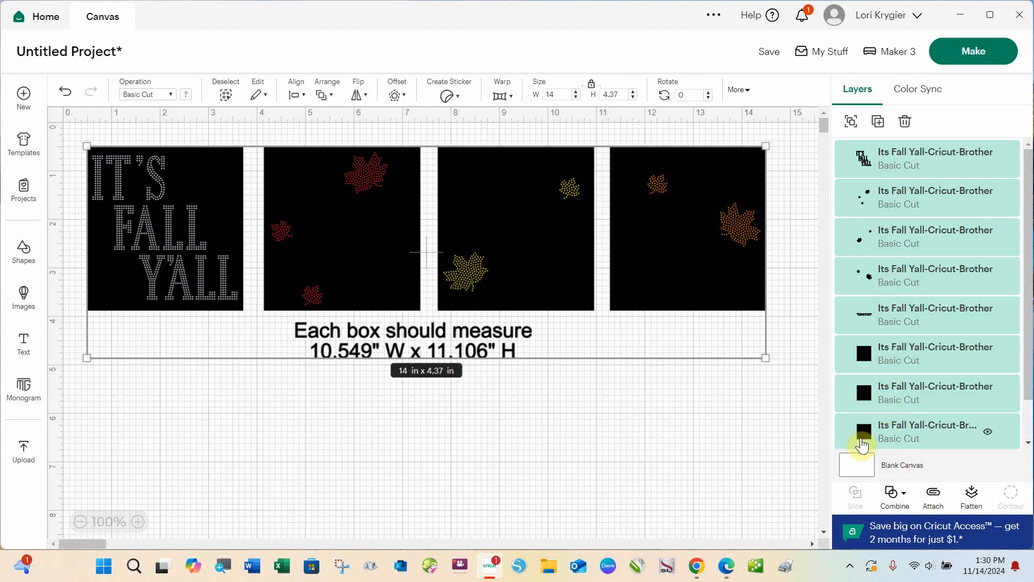
click(607, 477)
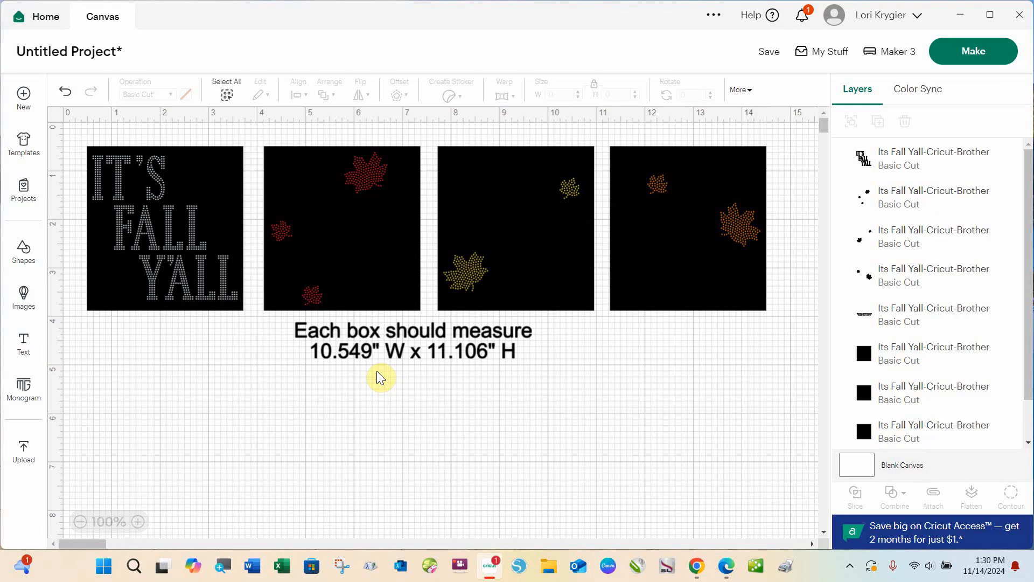
click(869, 361)
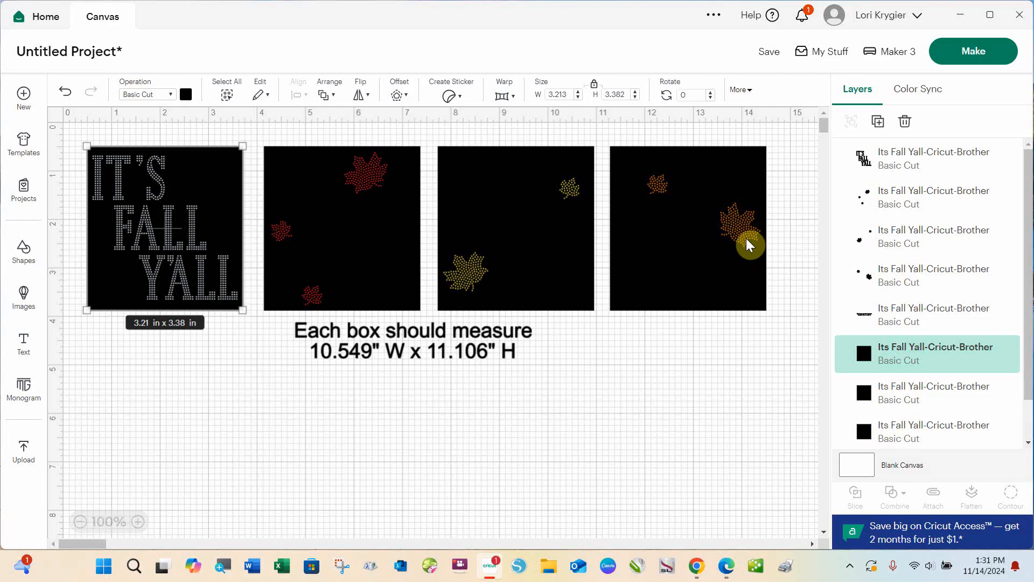
click(699, 388)
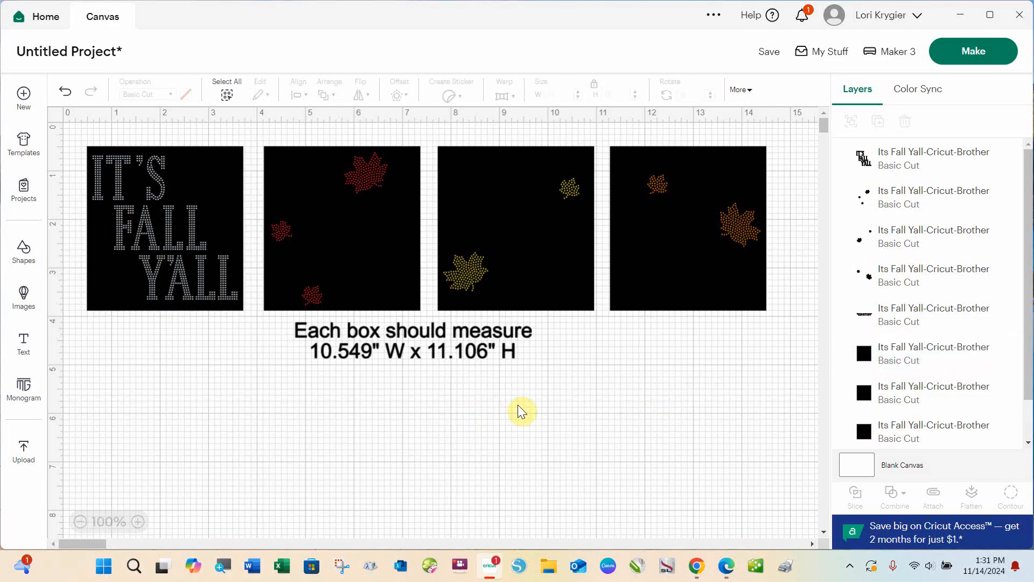
Step: Move the size note well below the boxes and the IT'S FALL Y'ALL box with its lettering to about 5 in down the canvas
click(81, 521)
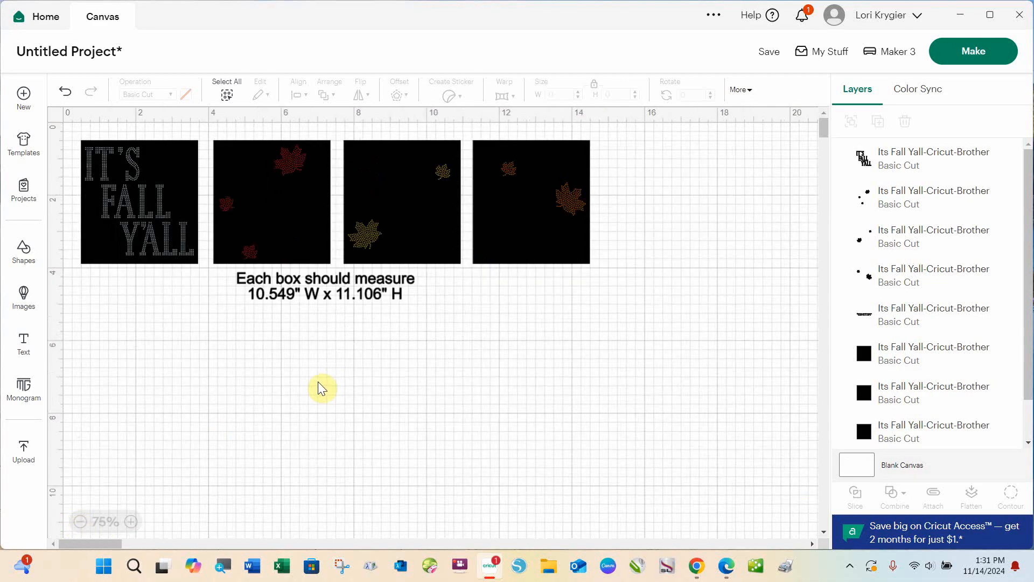
click(340, 294)
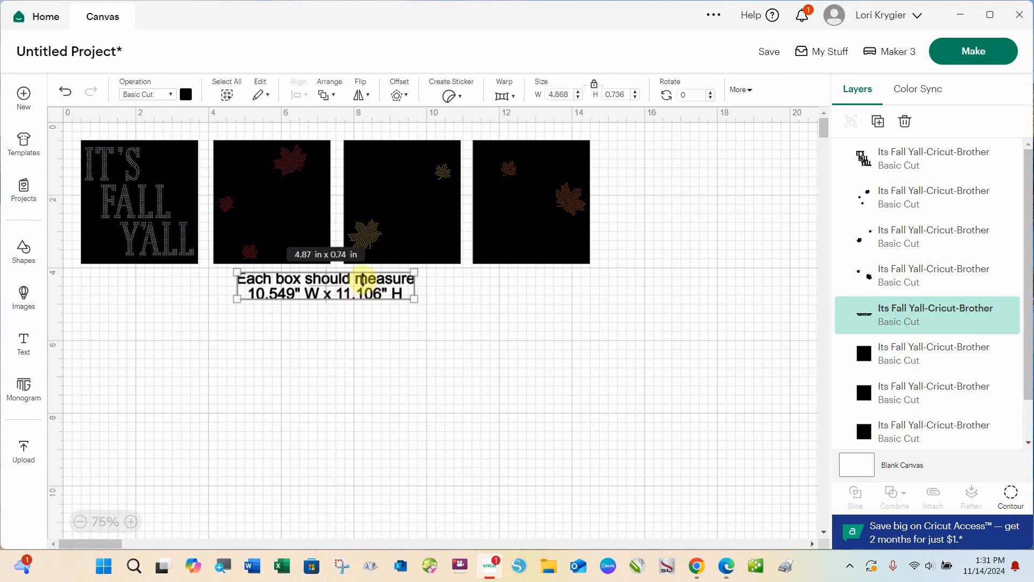
drag(328, 289, 488, 531)
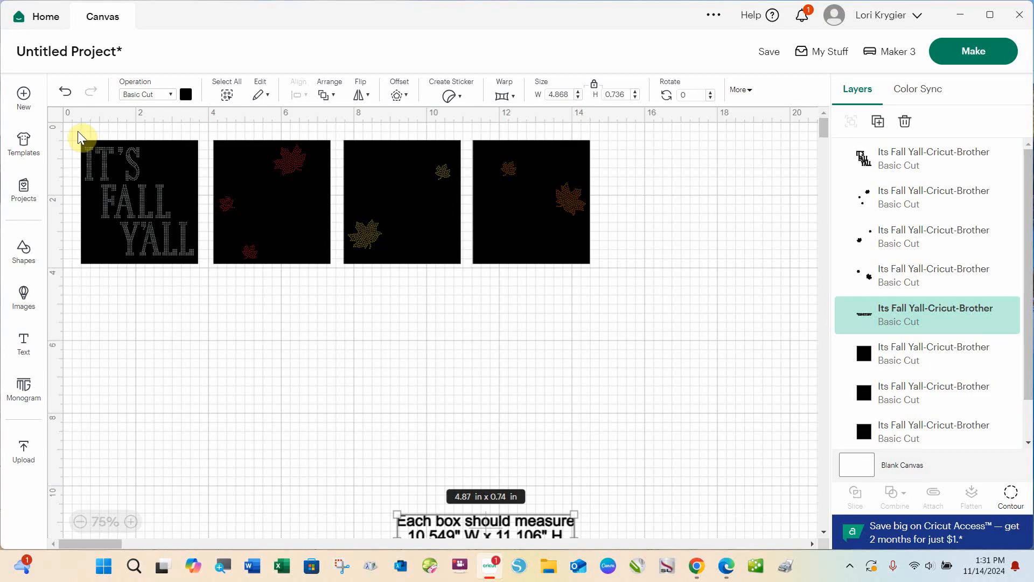
drag(78, 131, 201, 272)
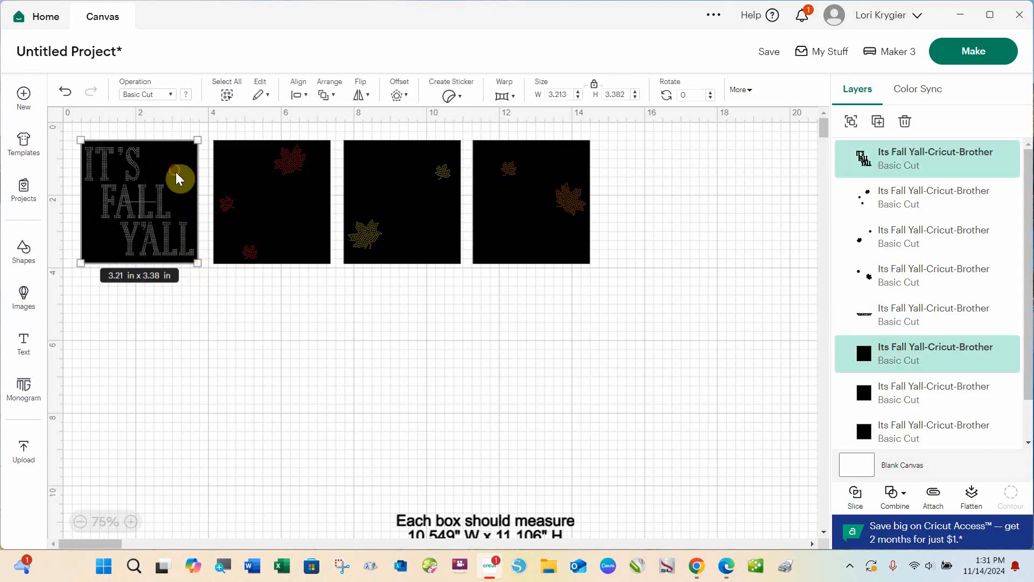
drag(178, 175, 194, 338)
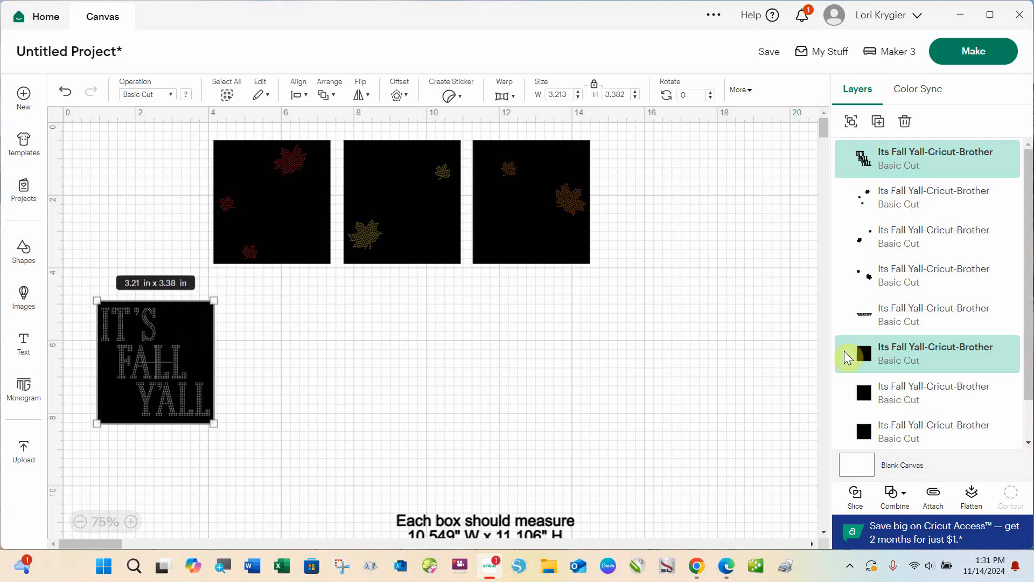
Step: Stretch the size note to about 1.6 in tall and place it clear of the boxes, about 20 in across and 14 in down
click(80, 522)
click(364, 398)
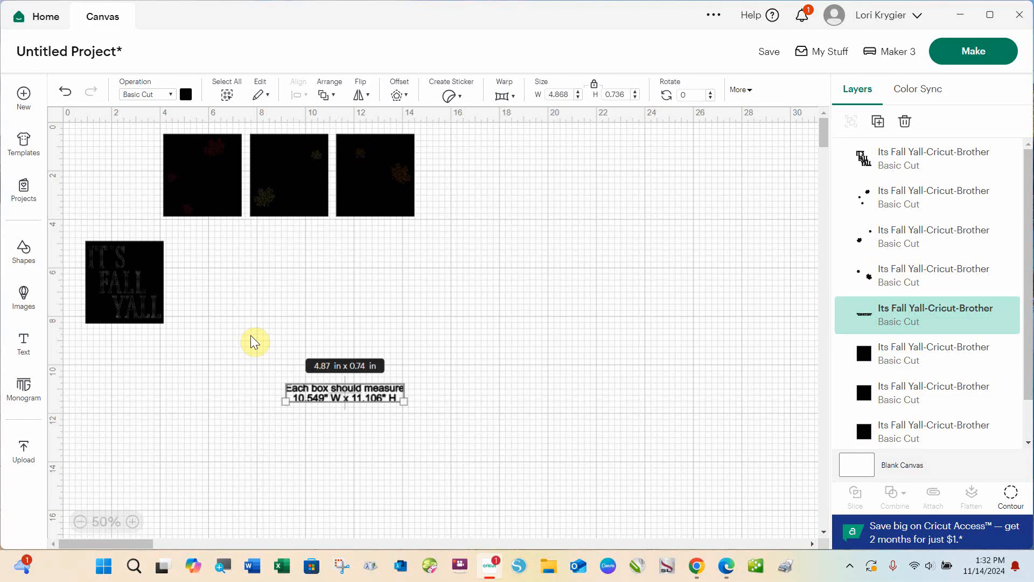
click(247, 360)
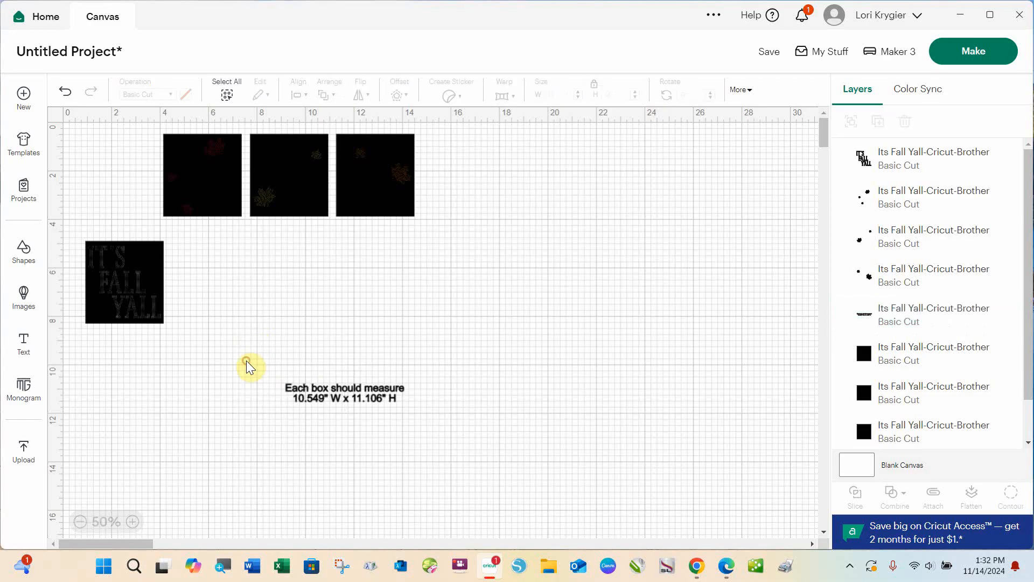
drag(265, 367, 425, 411)
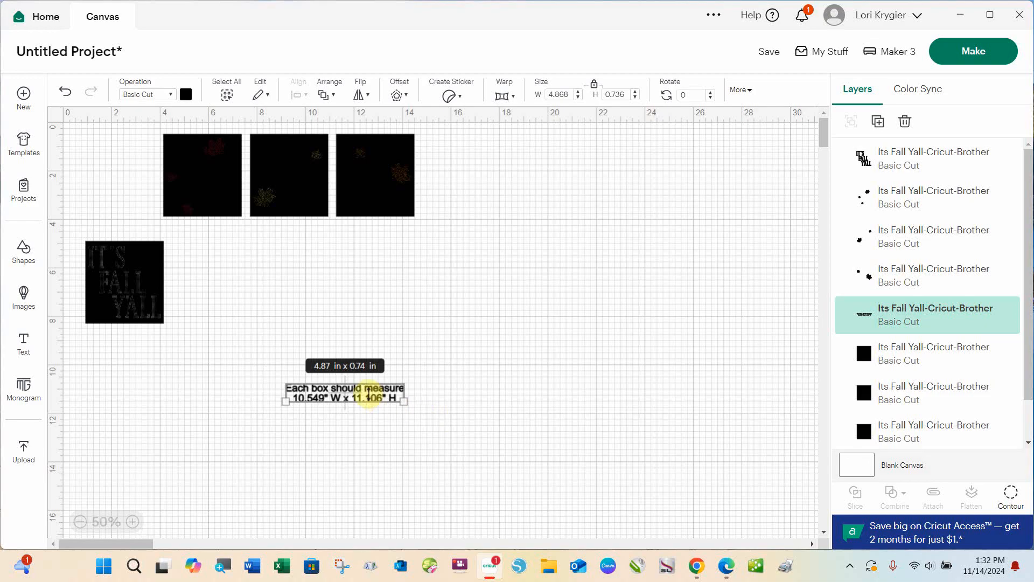
drag(346, 391, 602, 479)
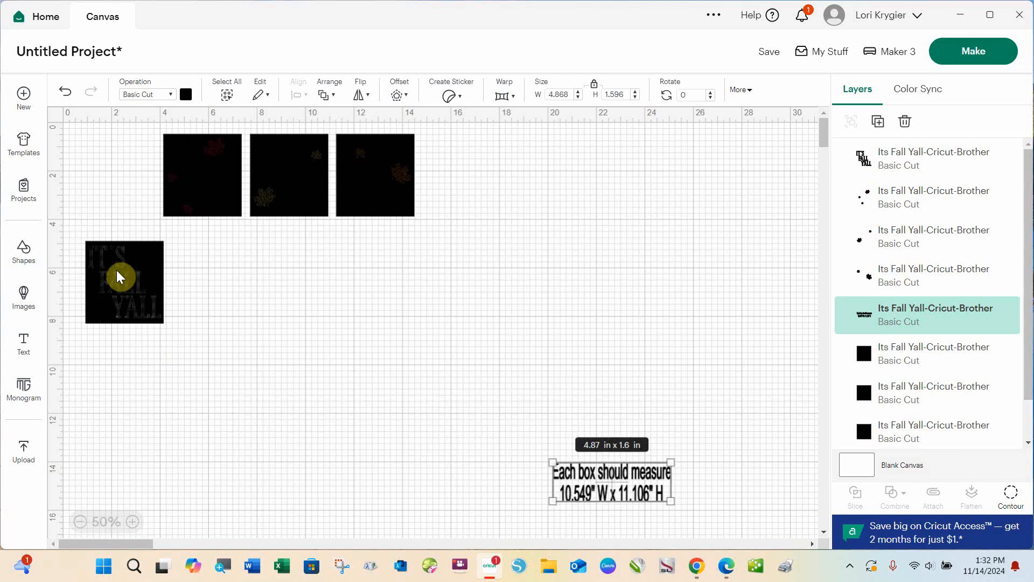
click(194, 246)
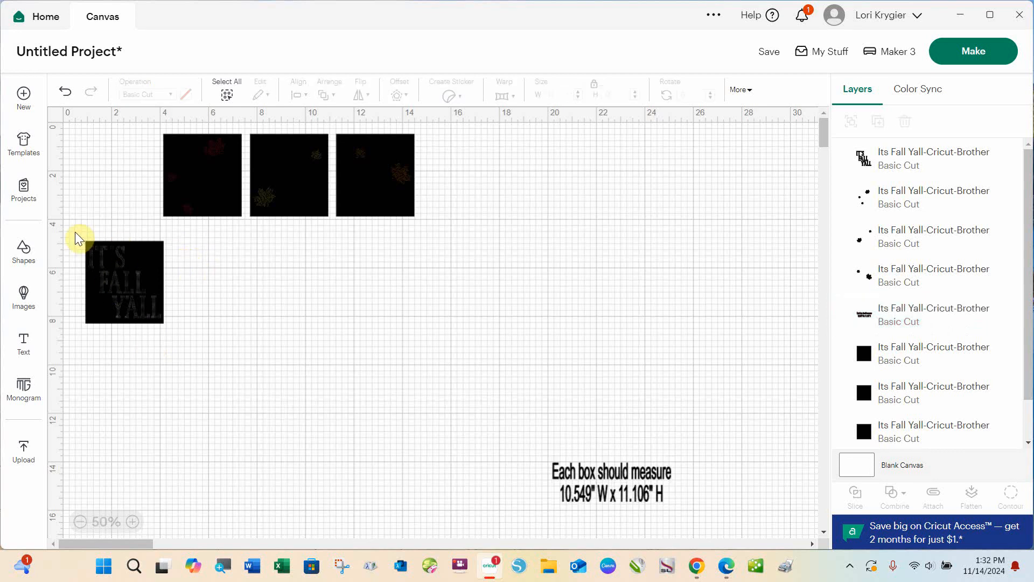
Step: Resize the IT'S FALL Y'ALL box together with its lettering to 10.549 in wide, keeping proportions locked
drag(75, 232, 181, 340)
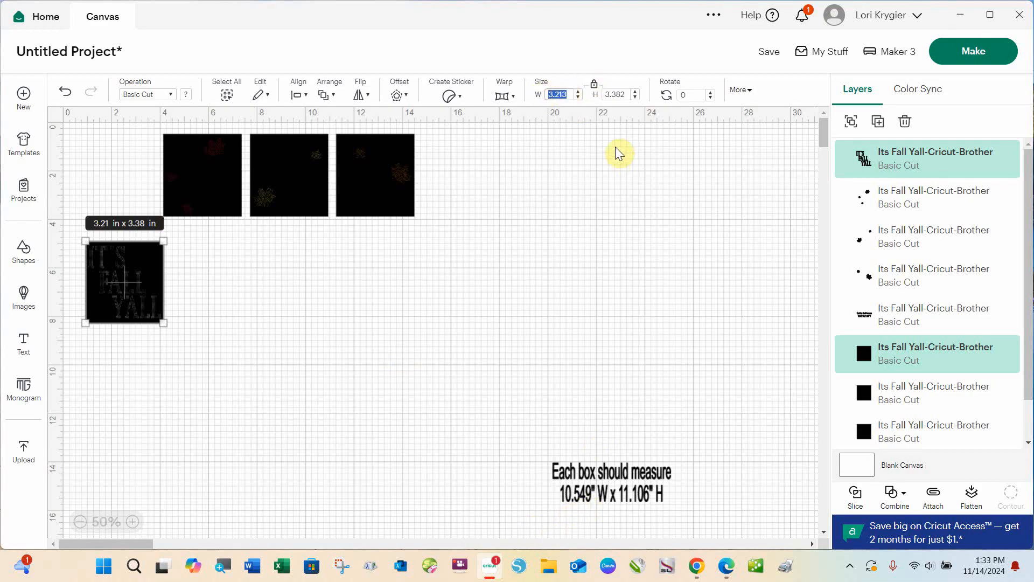
text(10.549)
key(Return)
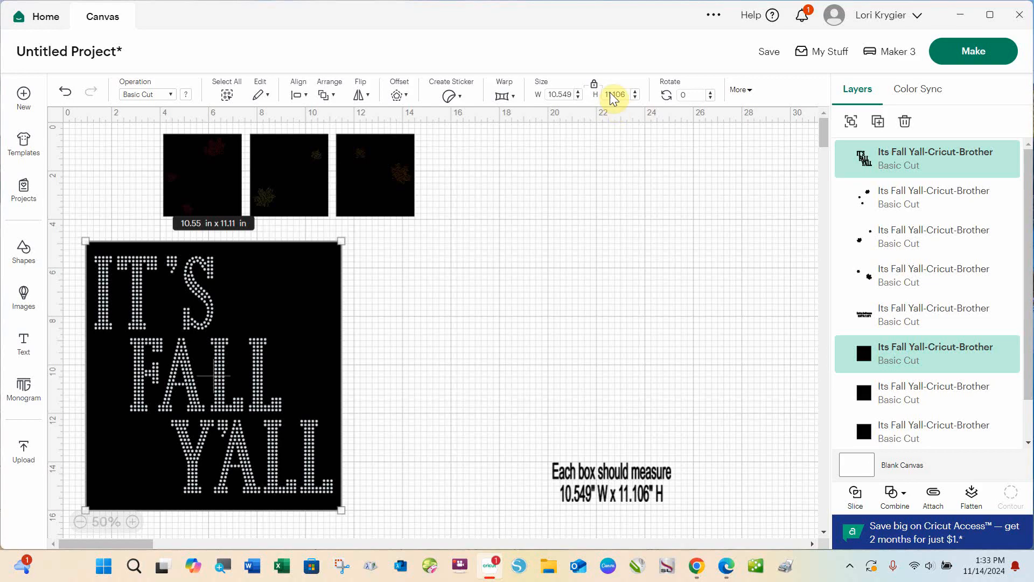
click(486, 292)
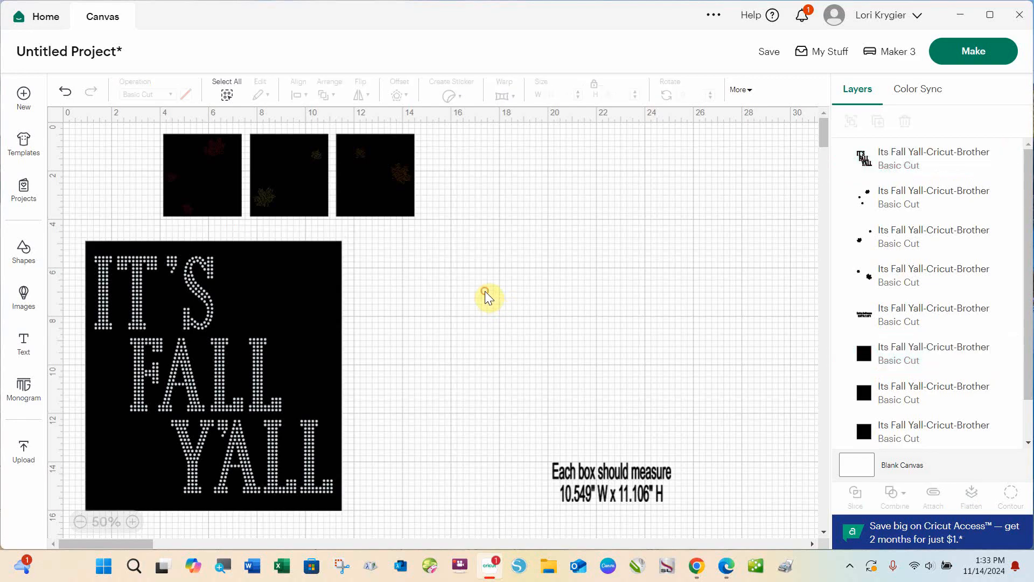
click(257, 410)
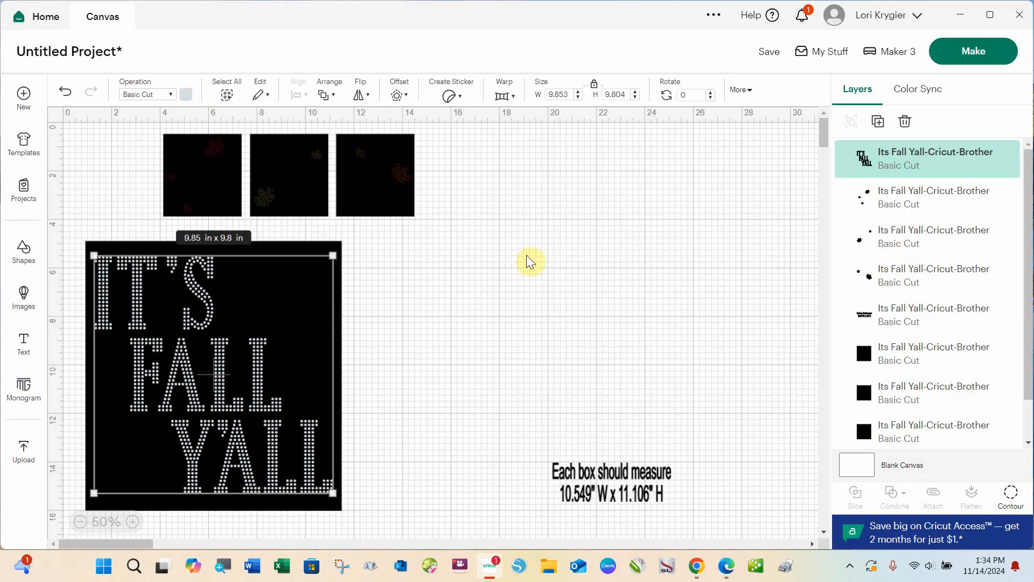
click(526, 282)
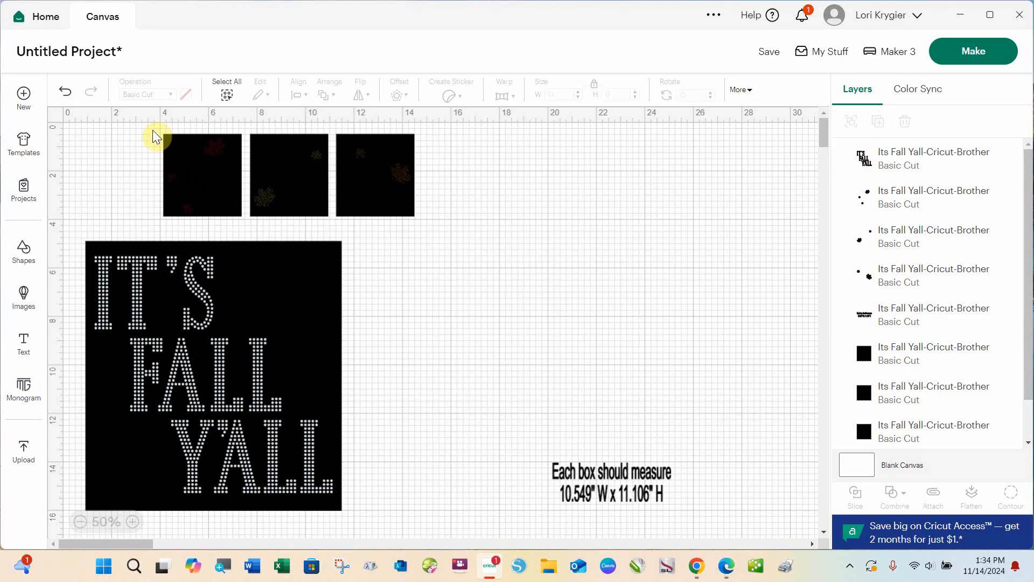
Step: Place the red-leaf box beside the lettering box, set its width to 10.549 in, and move the size note above the lettering box
drag(153, 130, 248, 222)
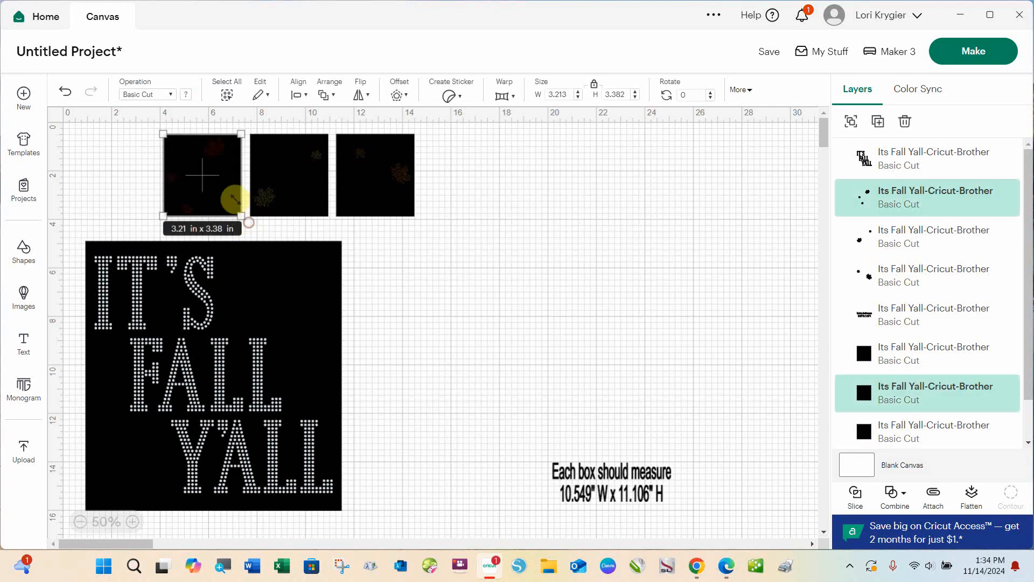
drag(212, 161, 402, 269)
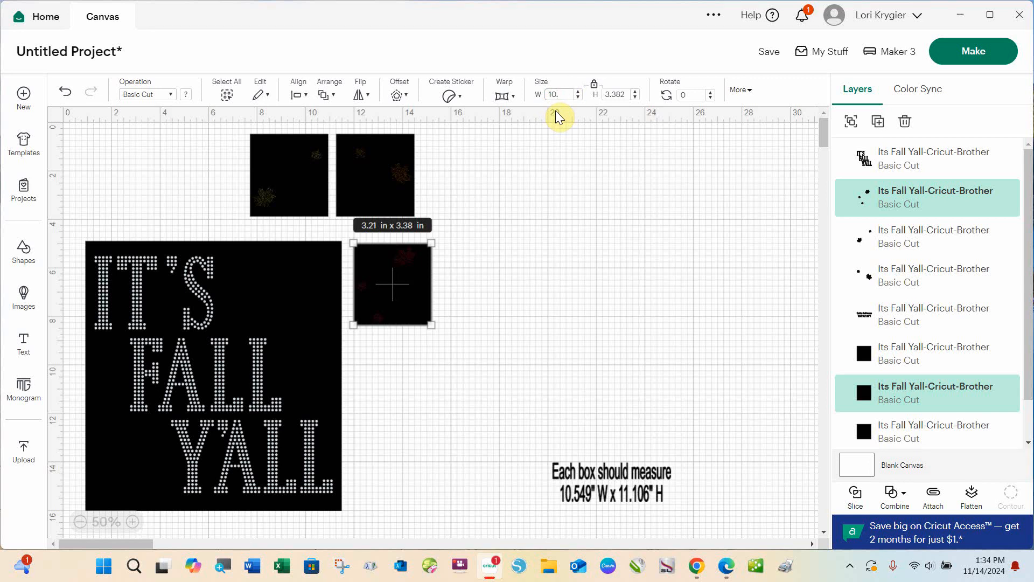
key(Return)
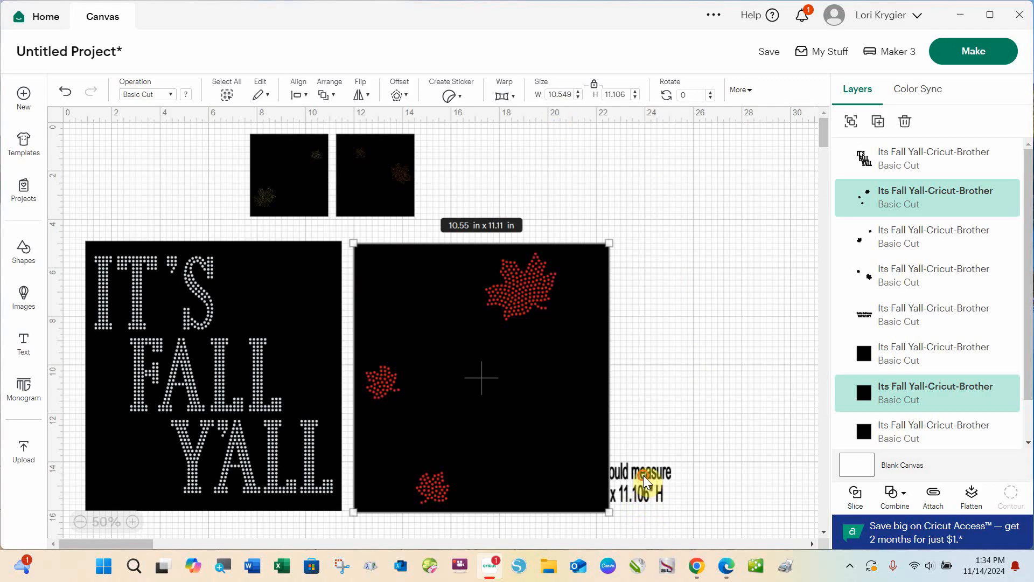
drag(643, 475, 173, 169)
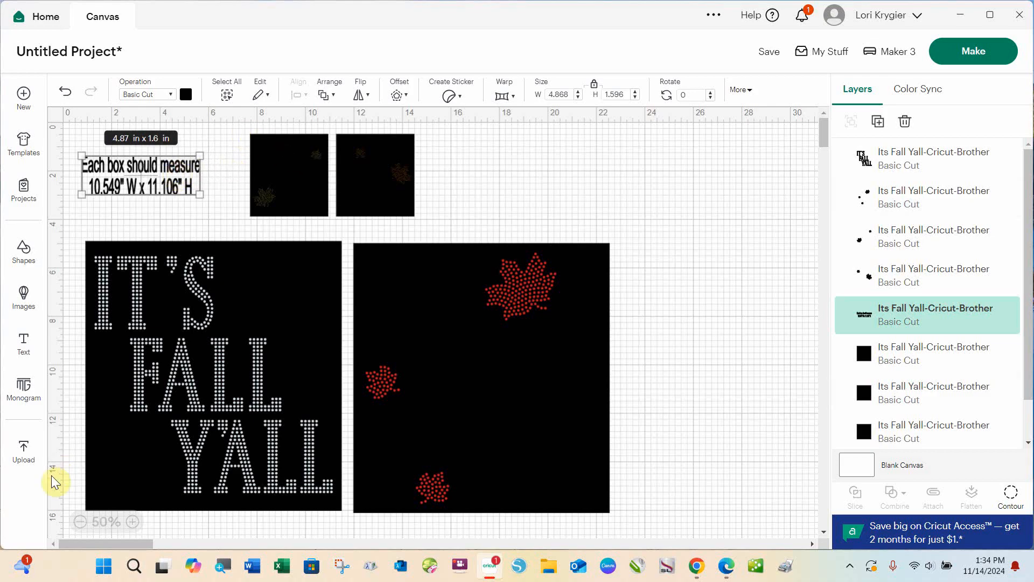
Step: Move the yellow-leaf box with its leaves beside the red-leaf box and set its width to 10.549 in
click(79, 521)
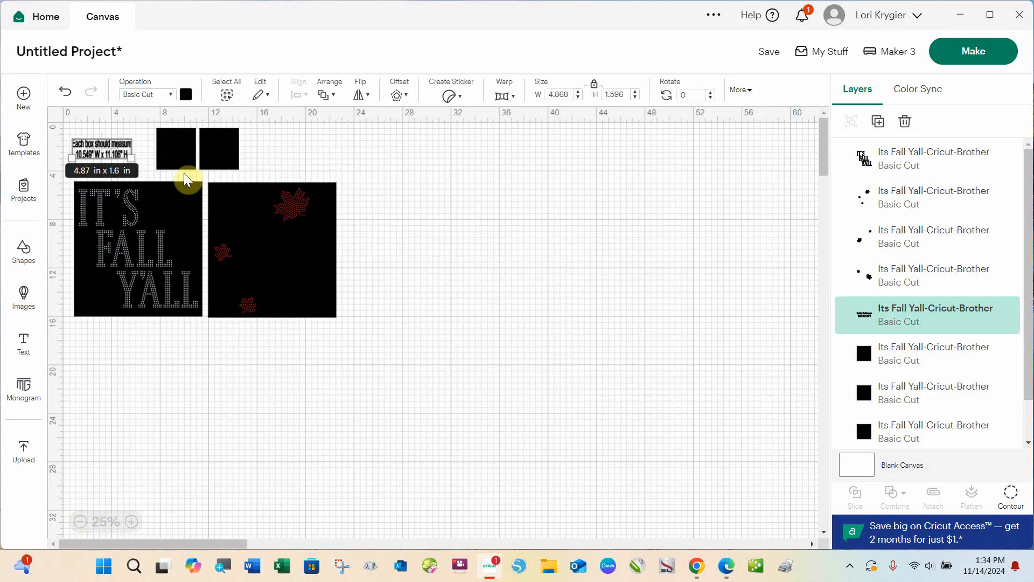
drag(150, 175, 370, 205)
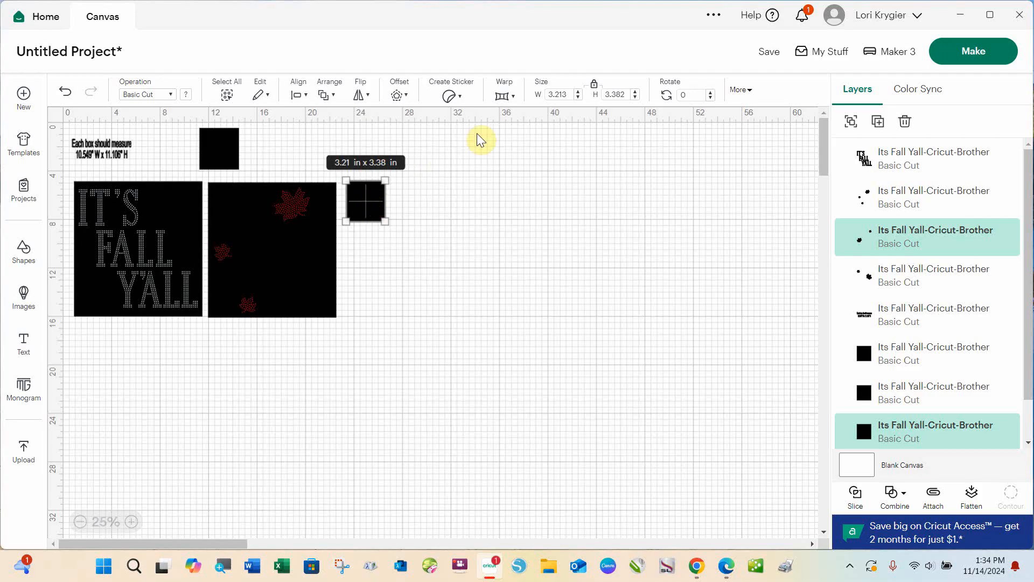
click(542, 93)
text(10.549)
key(Return)
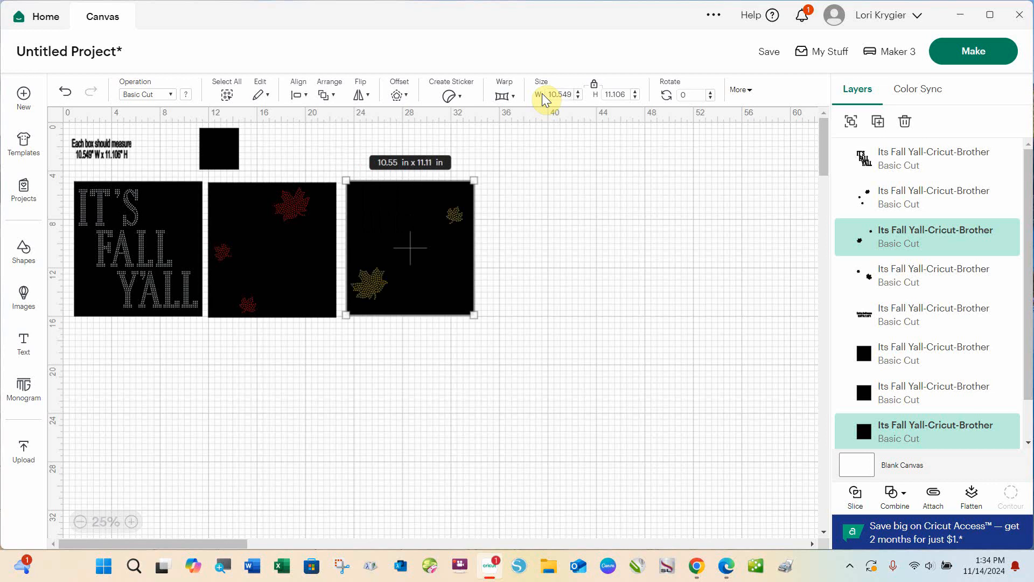
click(649, 237)
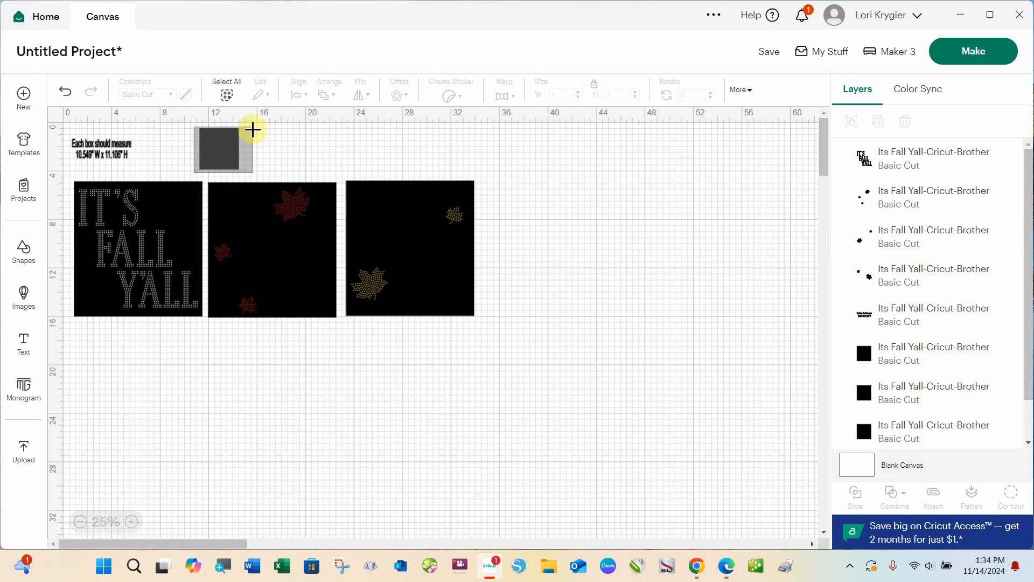
Step: Move the remaining small orange-leaf box with its leaves beside the yellow-leaf box and set its width to 10.549 in
click(229, 136)
drag(223, 144, 507, 192)
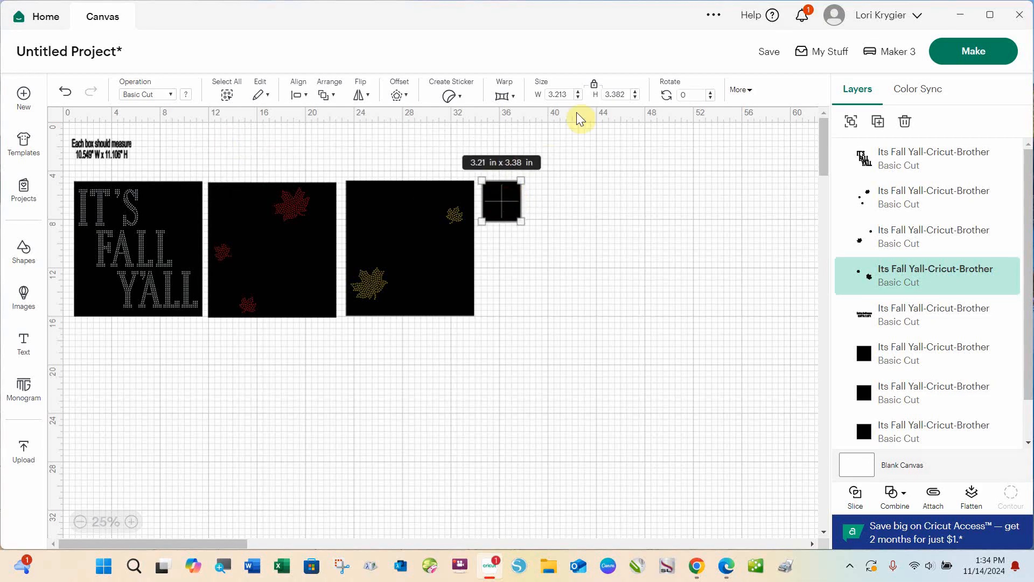
double_click(557, 94)
text(10.549)
key(Return)
click(464, 404)
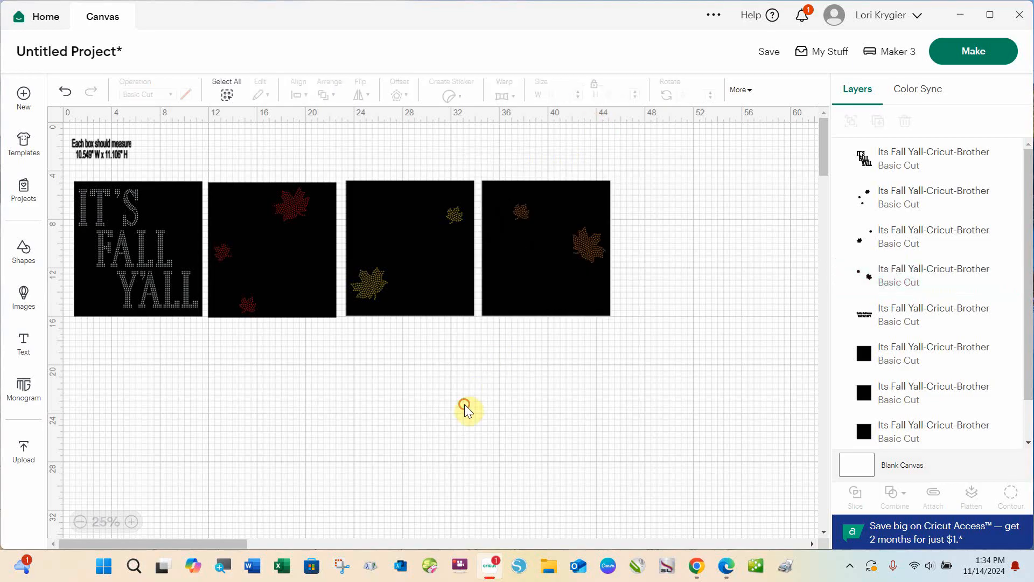
Step: Enlarge the size note to about 18 in wide and place it below the boxes, about 15.8 in across and 19.4 in down
click(126, 141)
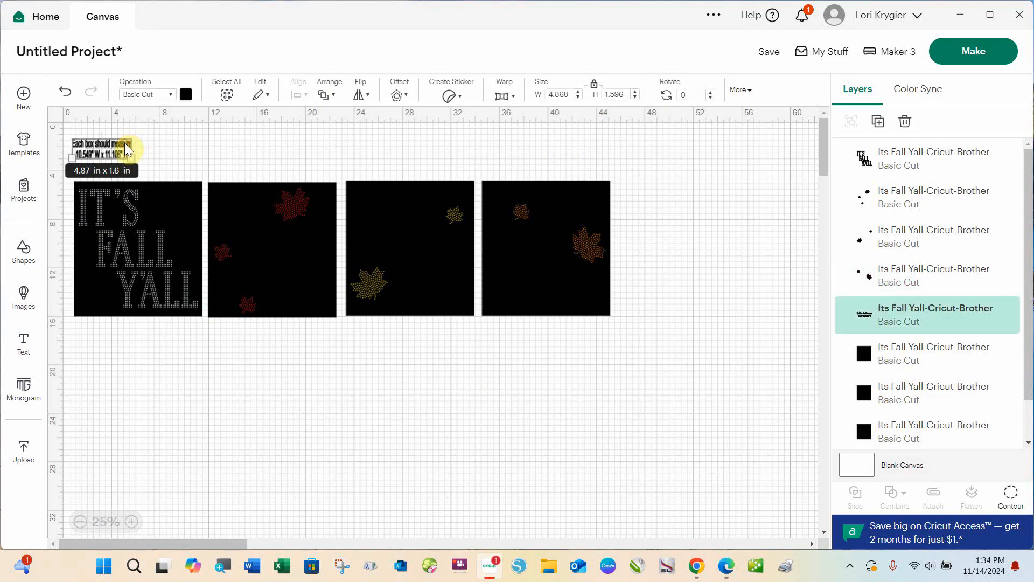
drag(132, 158, 291, 211)
drag(211, 160, 389, 374)
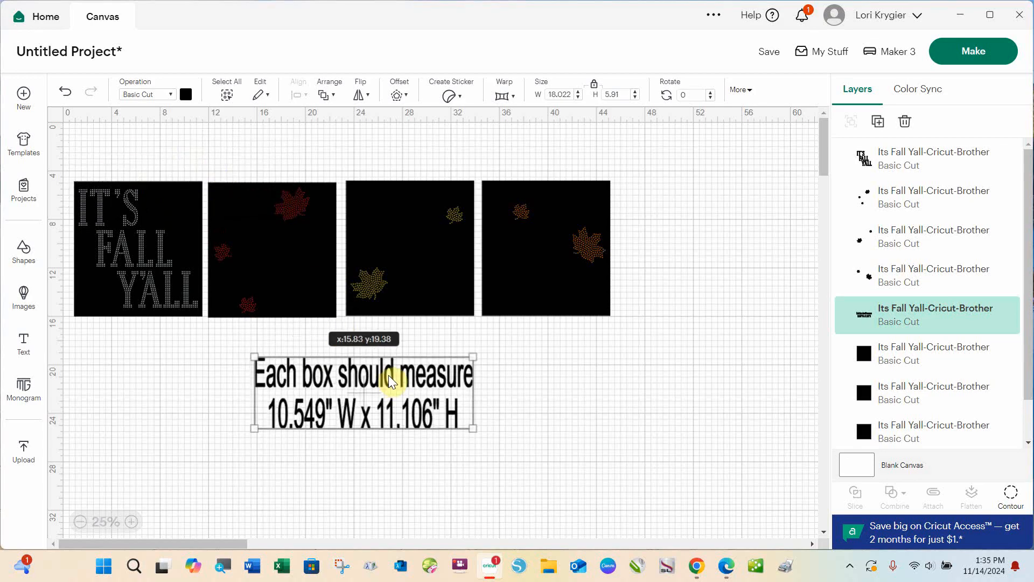
click(587, 383)
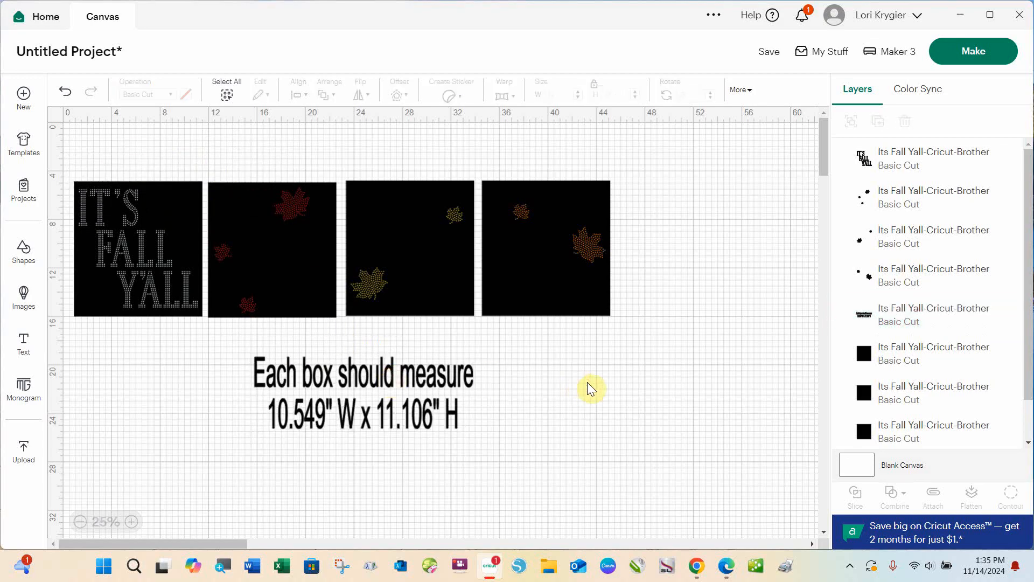
Step: Check the width and height of each of the four black box layers against the size note
click(866, 362)
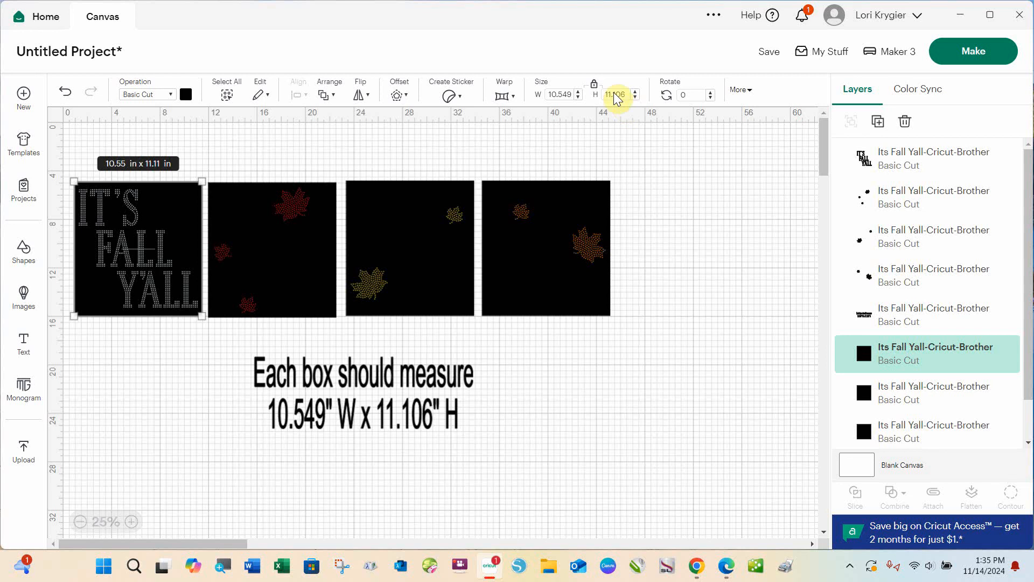
click(863, 399)
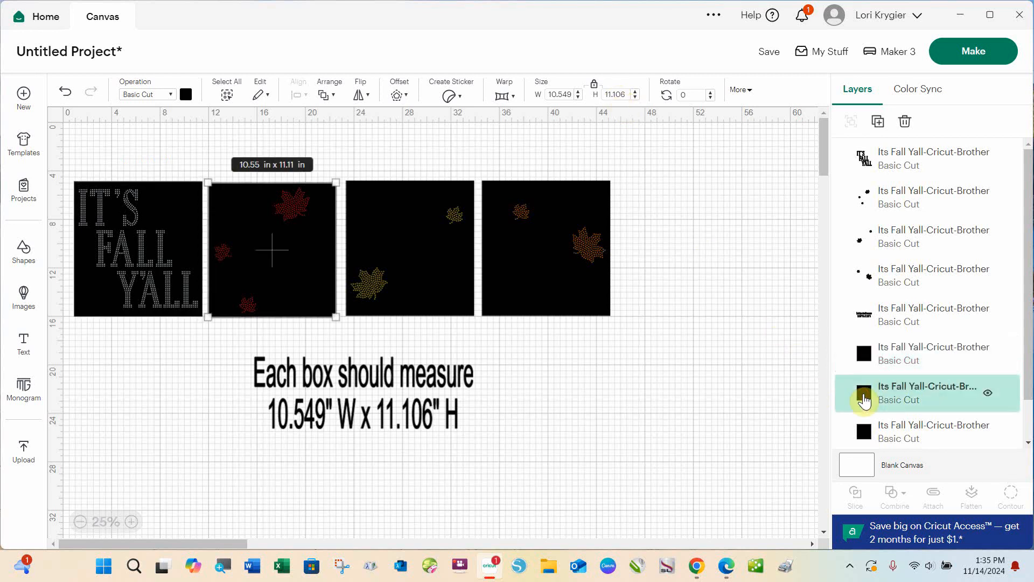
click(864, 440)
scroll(863, 440, down, 1)
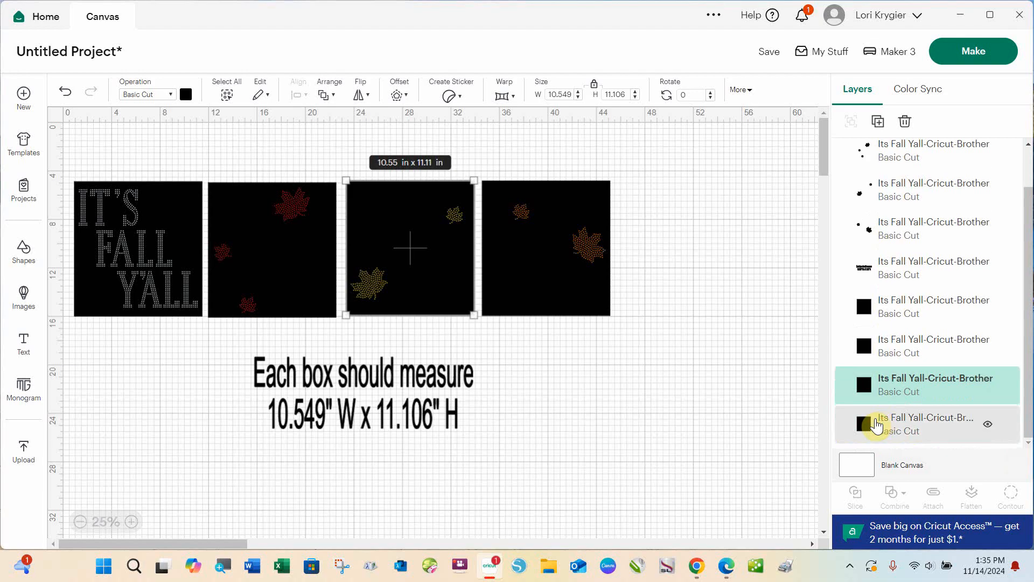
click(860, 431)
click(656, 408)
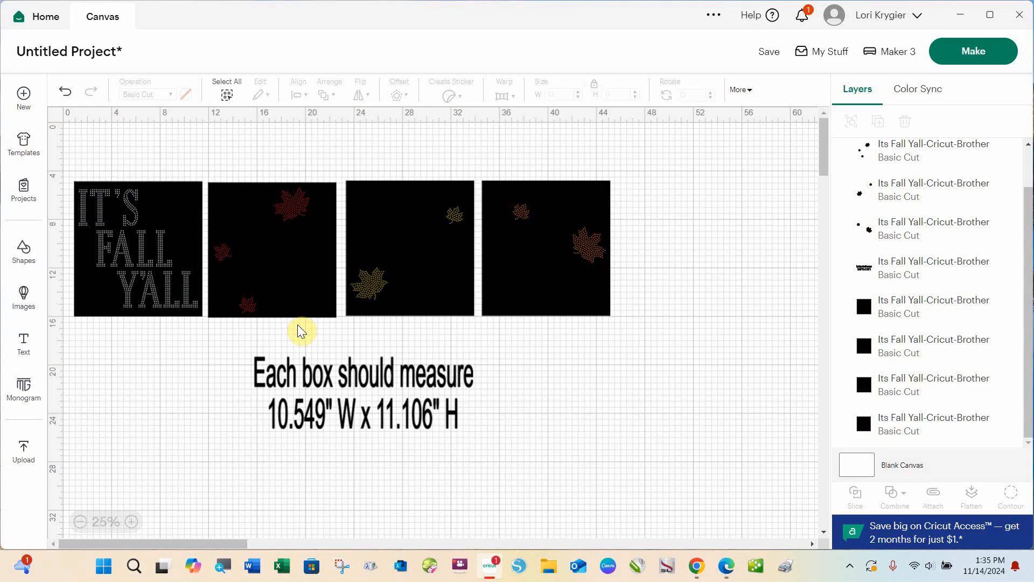
Step: Delete the size note and group the orange leaves with their black box
click(422, 381)
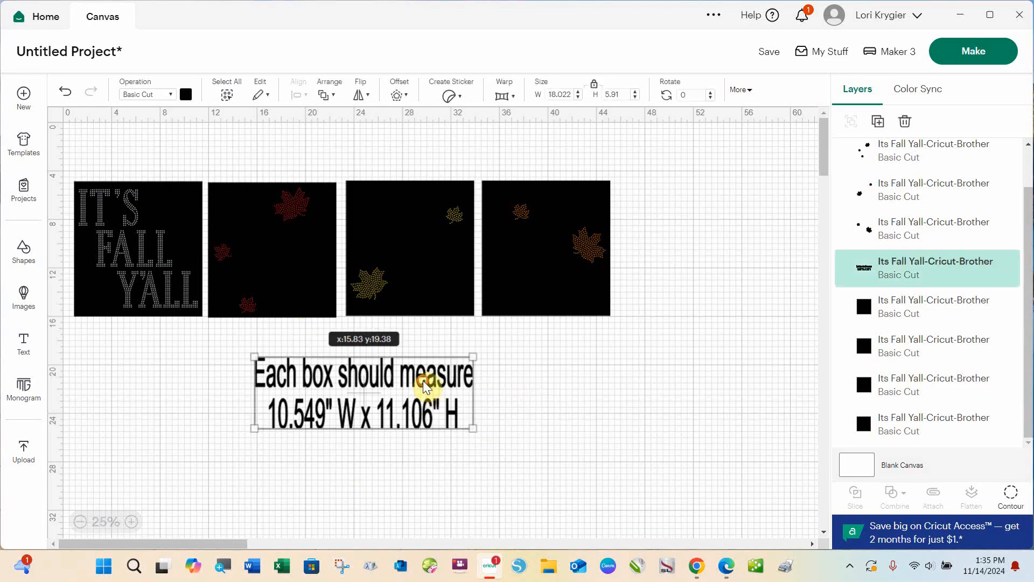
key(Delete)
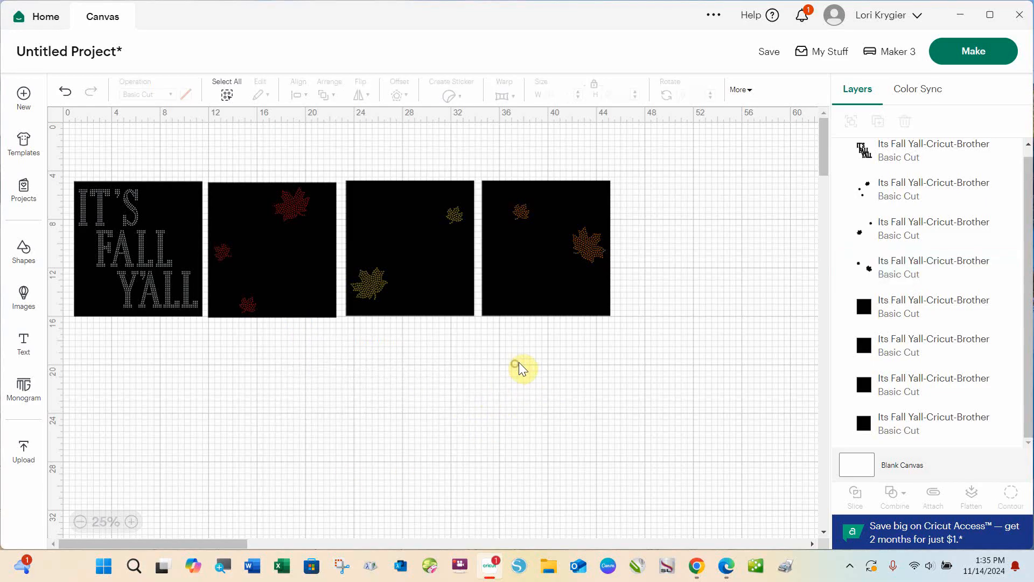
drag(654, 165, 478, 329)
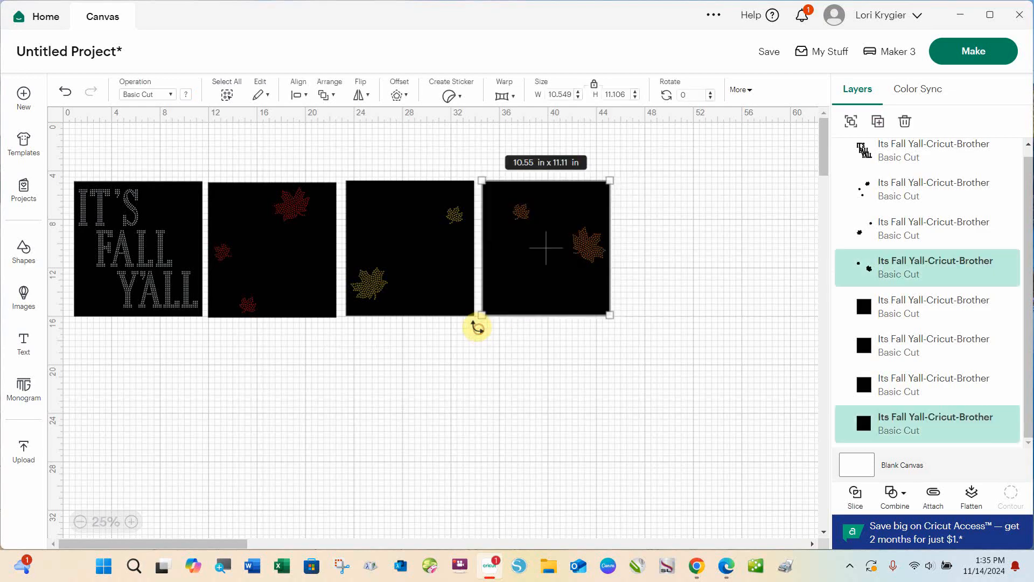
click(851, 121)
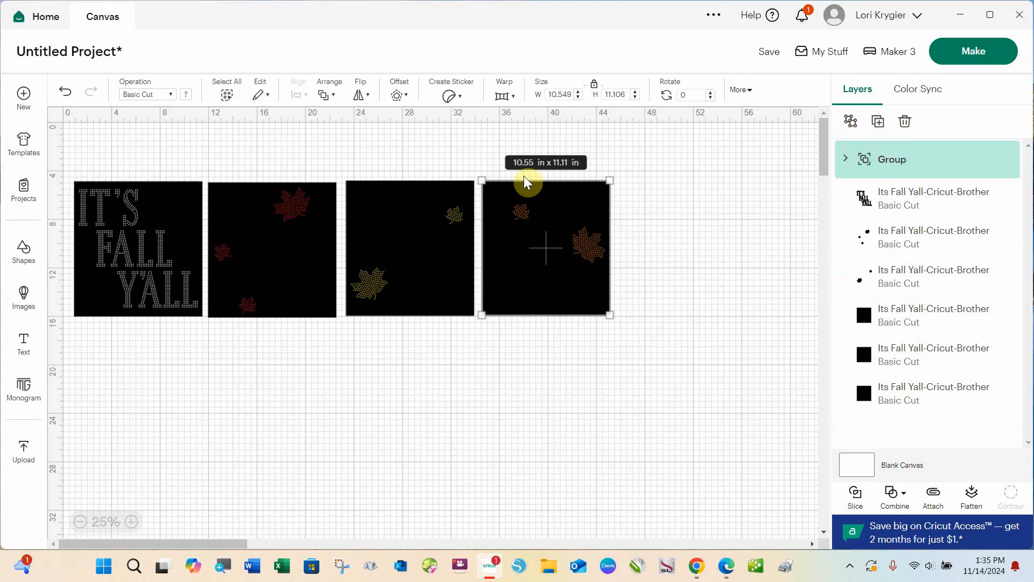
Step: Group the yellow leaves, the red leaves and the IT'S FALL Y'ALL lettering each with their own black box
drag(338, 169, 476, 326)
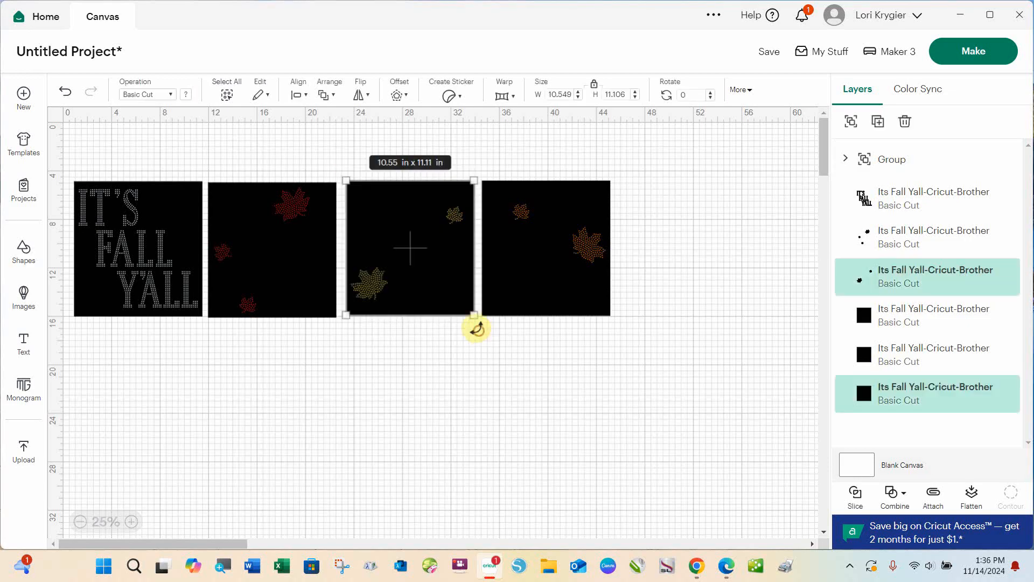
click(850, 121)
drag(206, 177, 340, 333)
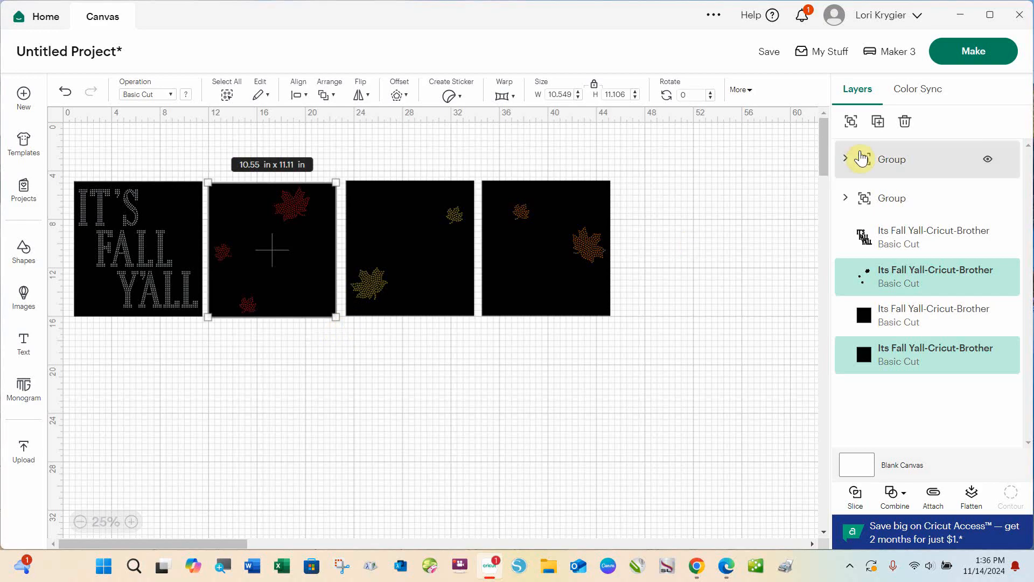
click(852, 122)
drag(70, 168, 205, 326)
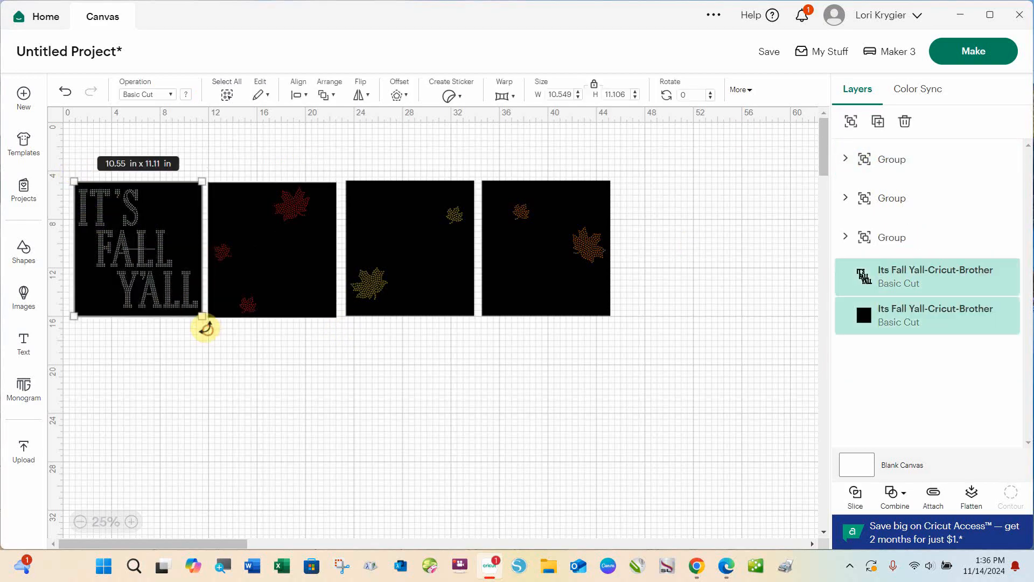
click(850, 129)
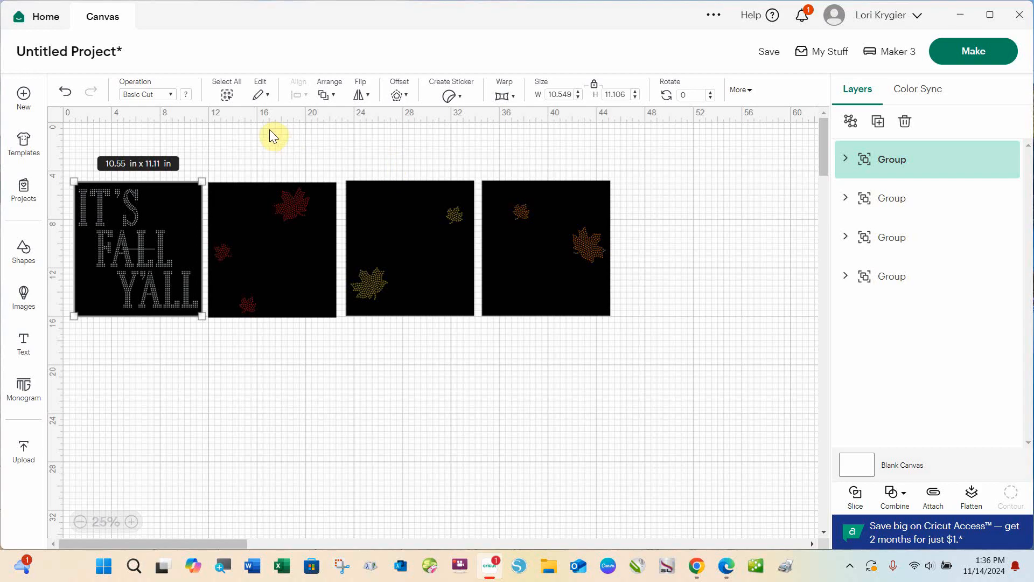
Step: Select all four groups and center them on one another so the boxes stack exactly
click(652, 160)
drag(651, 159, 68, 324)
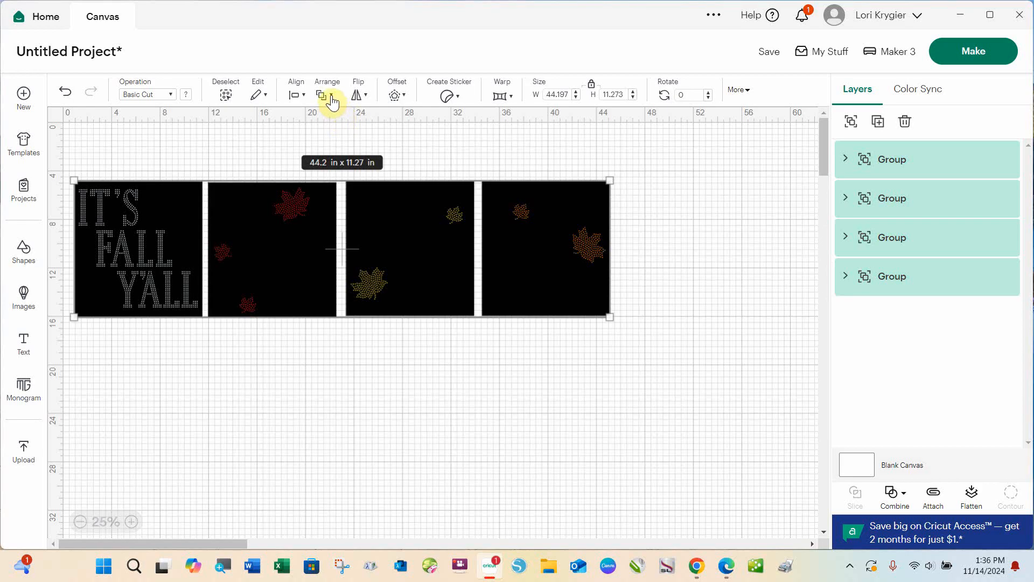
click(305, 96)
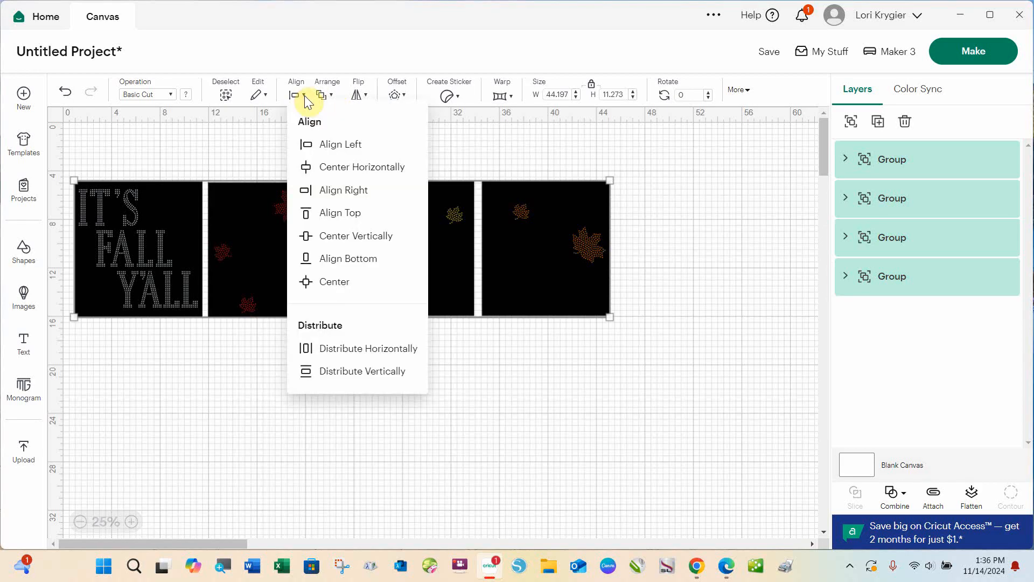
click(305, 286)
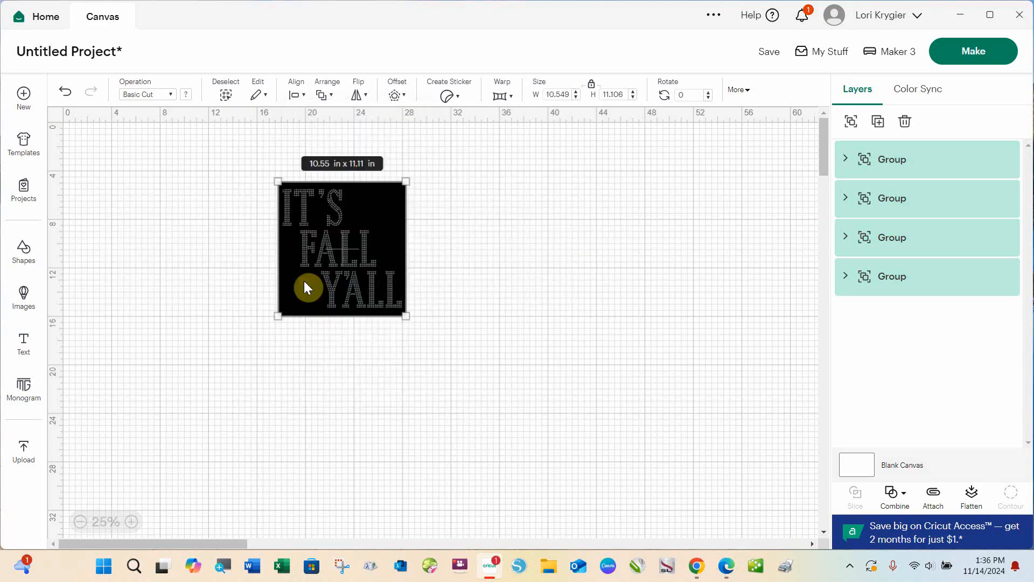
click(528, 287)
Step: Ungroup the bottommost group so the orange leaves and their black box become separate layers
click(884, 280)
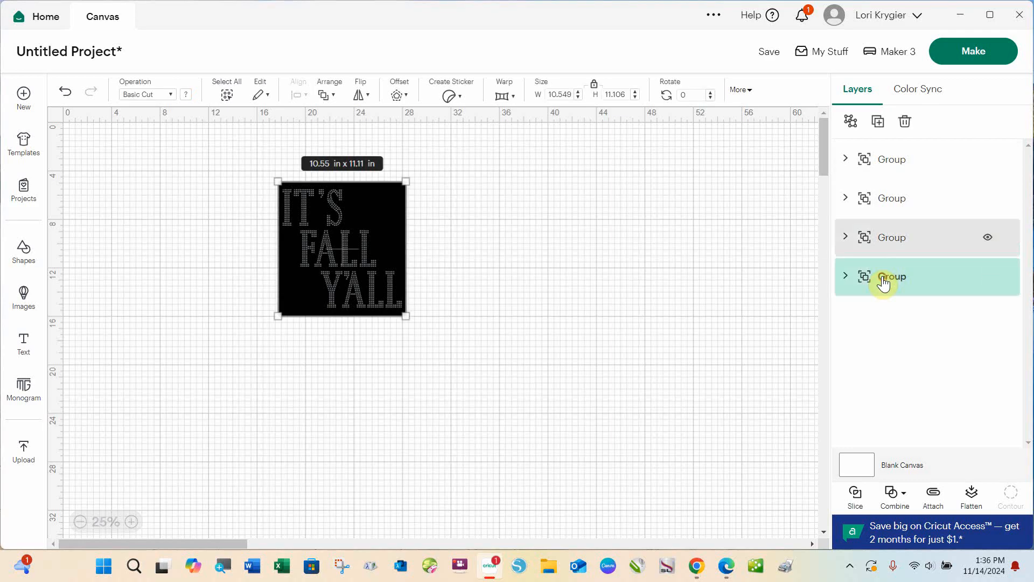
click(851, 121)
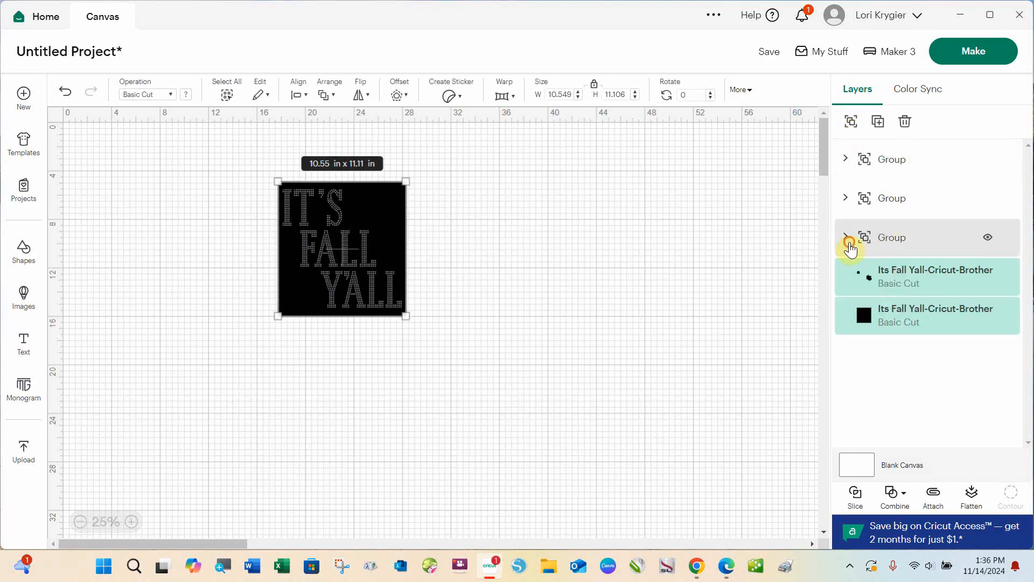
click(849, 240)
click(850, 121)
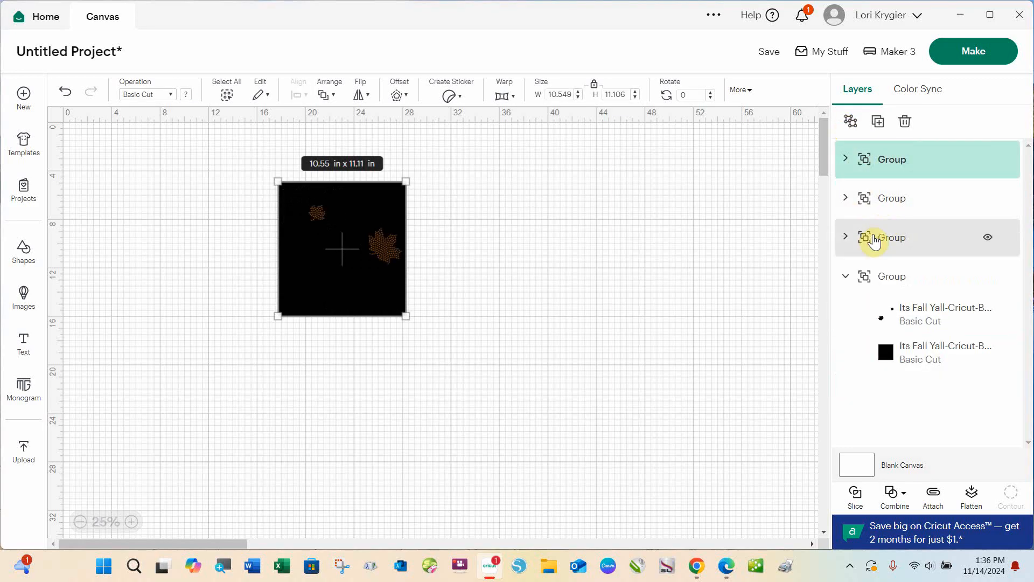
click(845, 237)
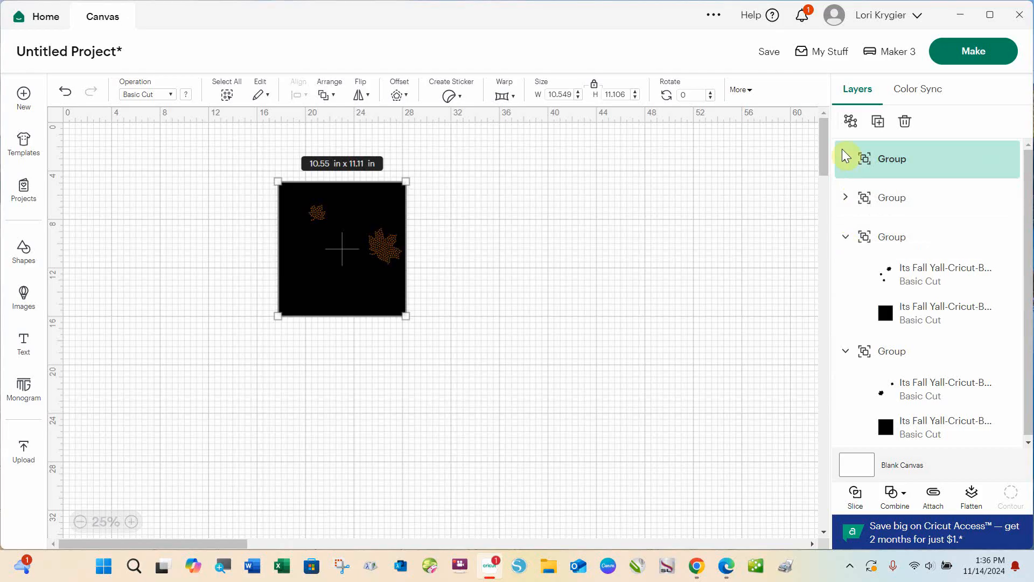
click(851, 121)
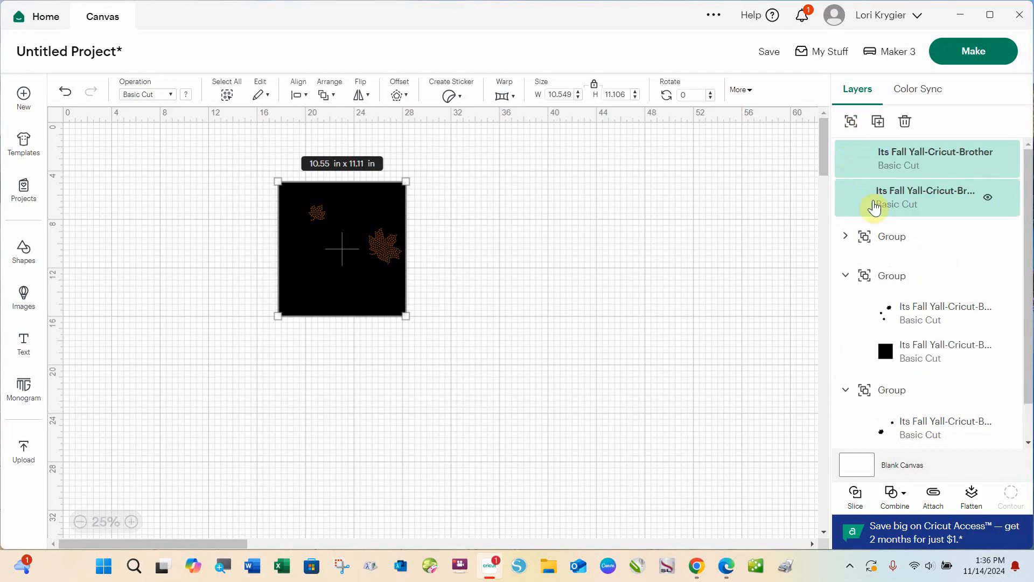
click(847, 238)
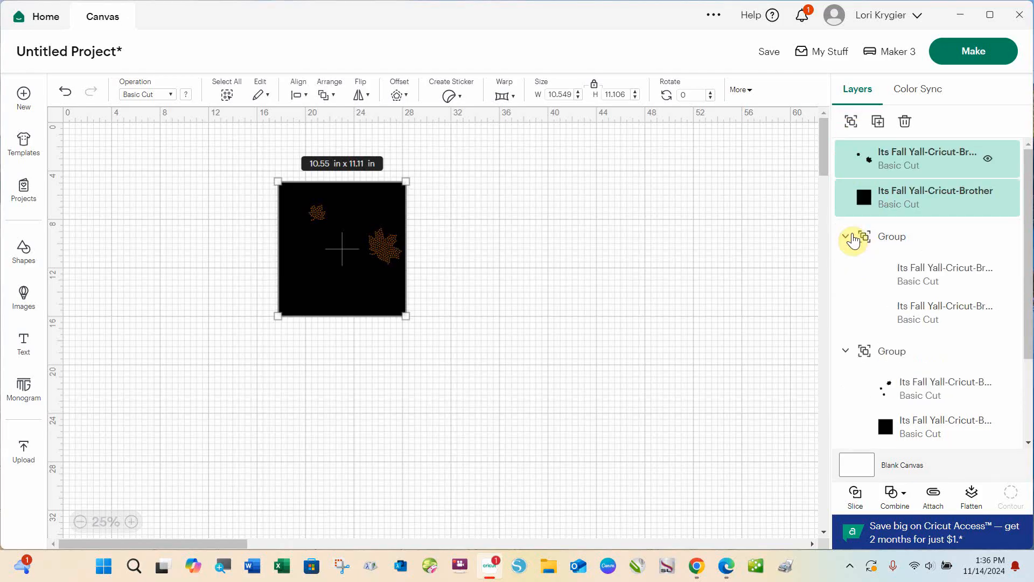
click(851, 120)
click(765, 301)
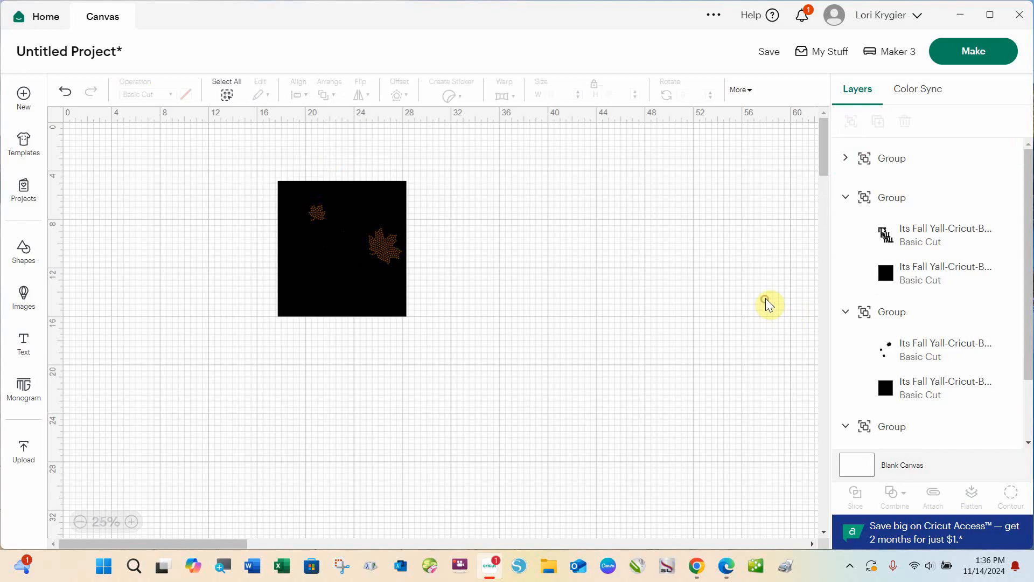
click(871, 162)
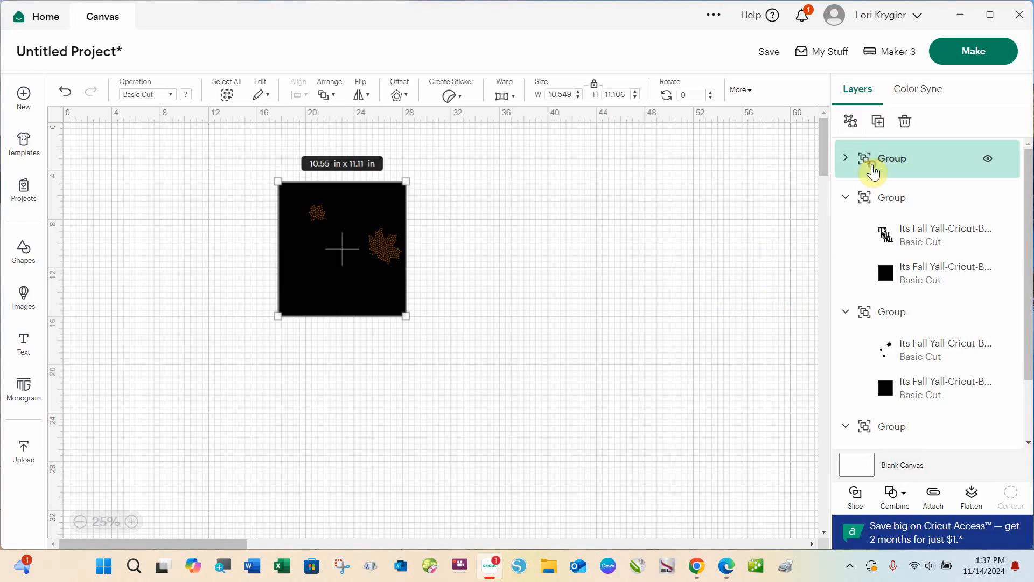
click(851, 122)
click(741, 210)
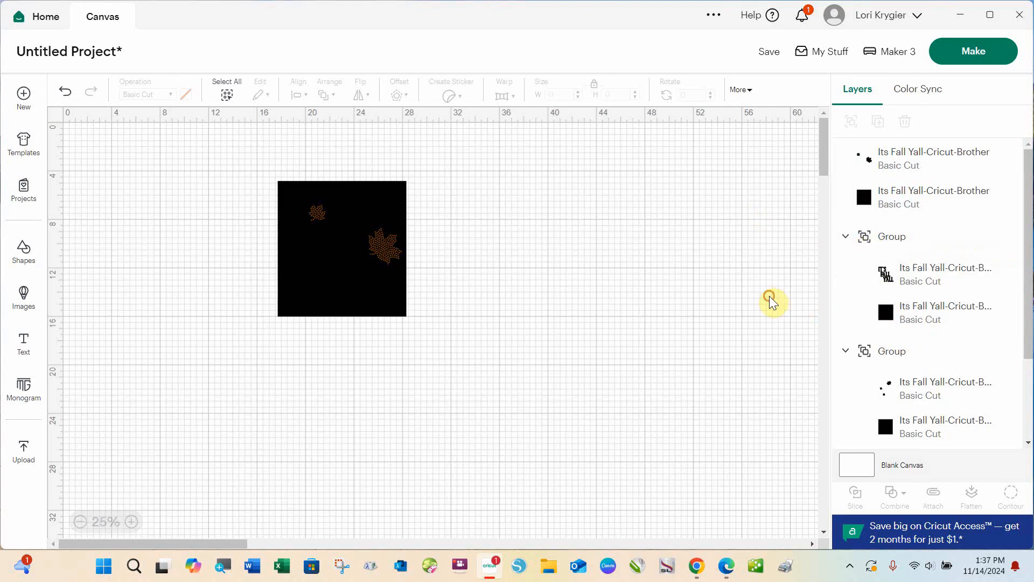
scroll(847, 351, down, 3)
scroll(849, 345, up, 3)
click(66, 94)
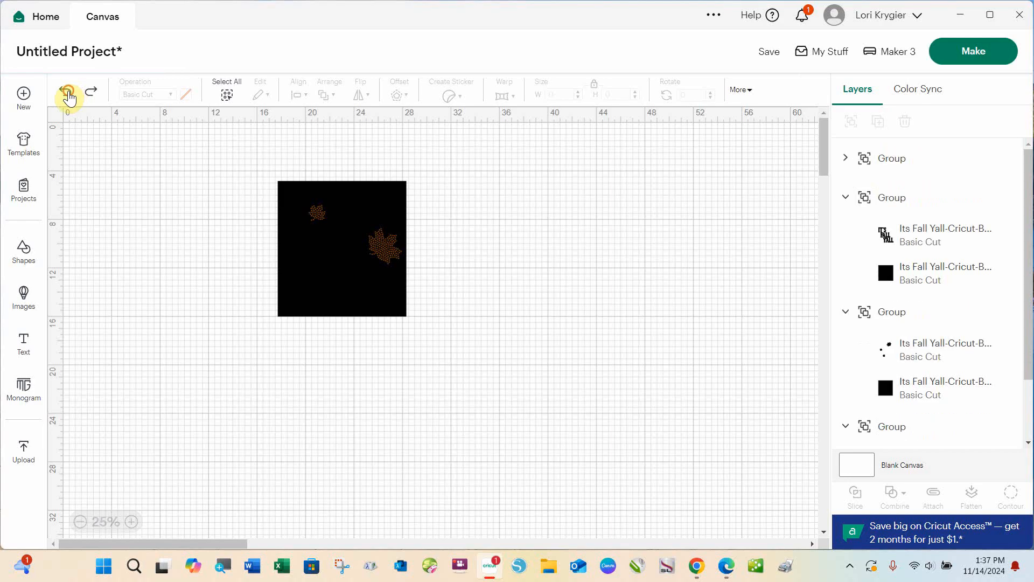
click(67, 94)
click(67, 93)
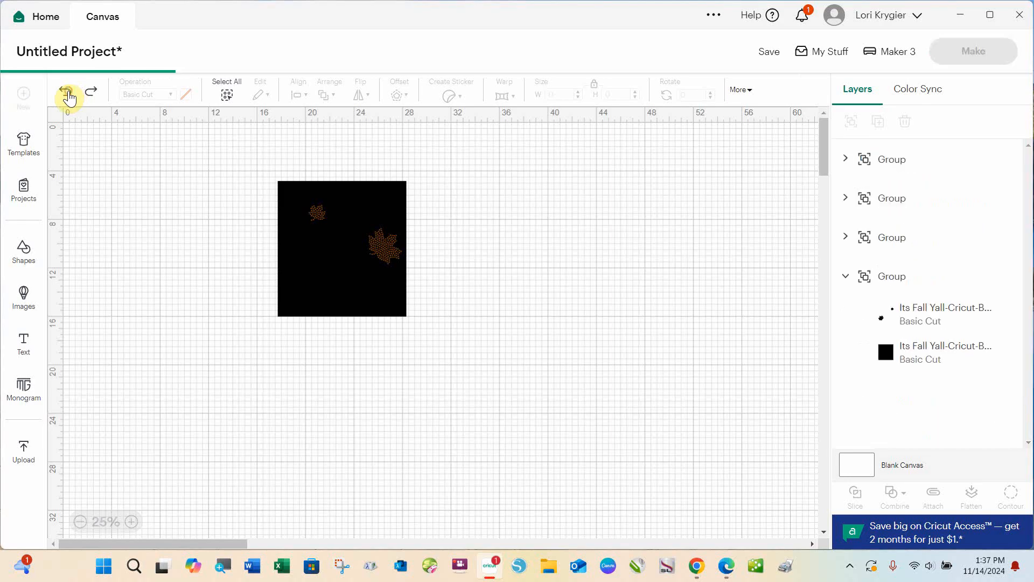
click(66, 94)
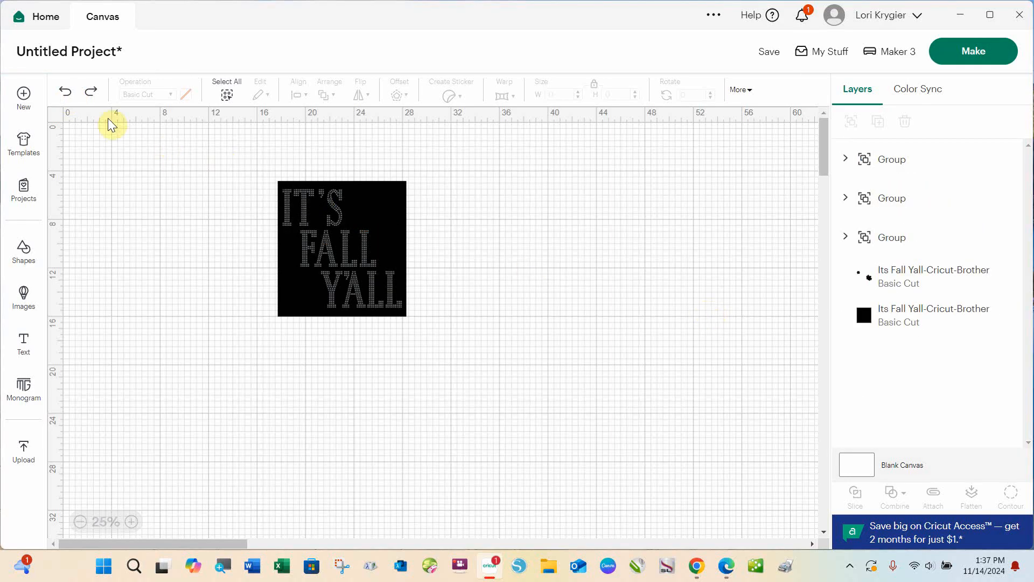
Step: Ungroup the remaining three groups, separating the two other leaf colors and the IT'S FALL Y'ALL lettering from their black boxes
click(855, 247)
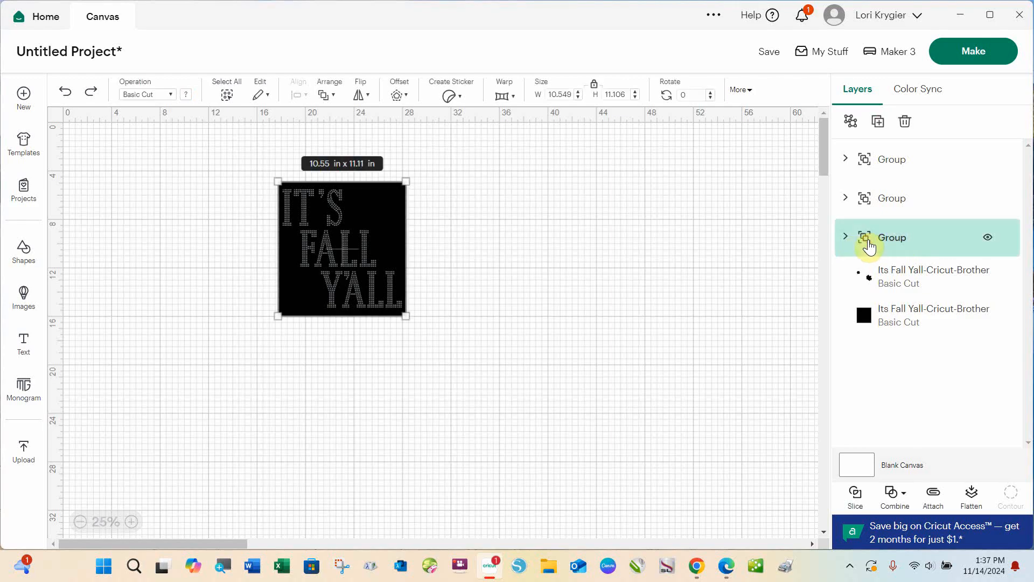
click(852, 121)
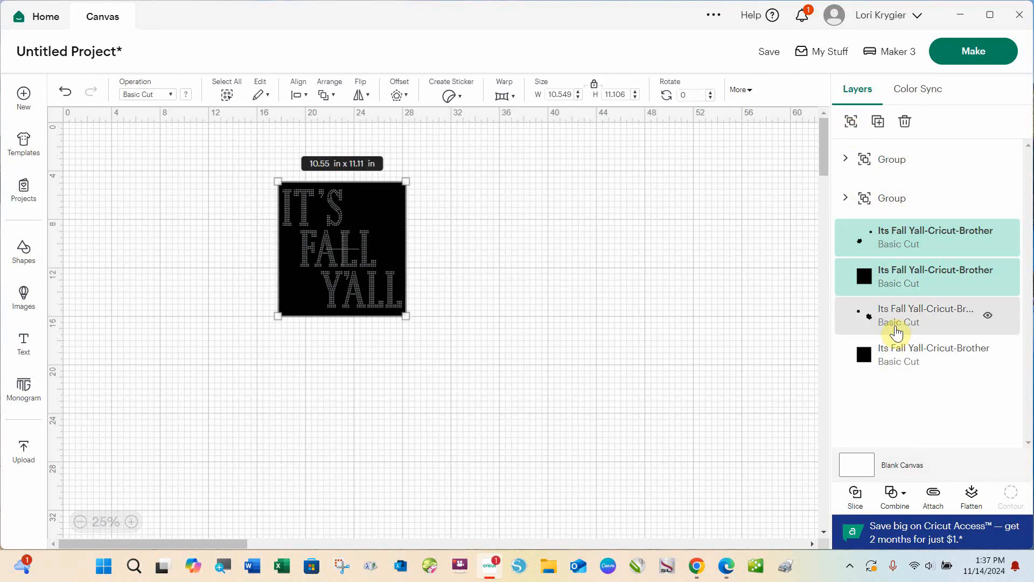
click(861, 204)
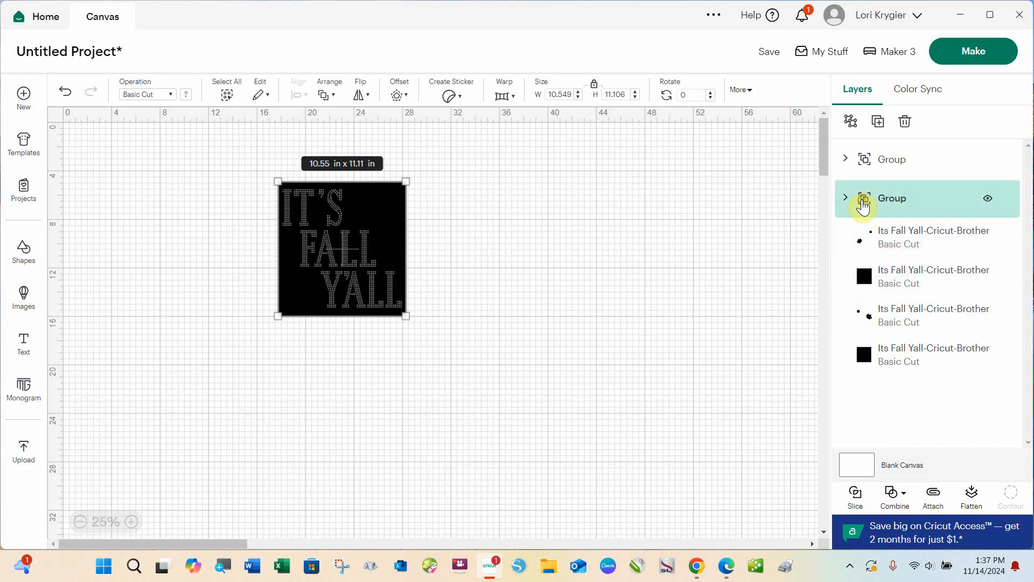
click(851, 123)
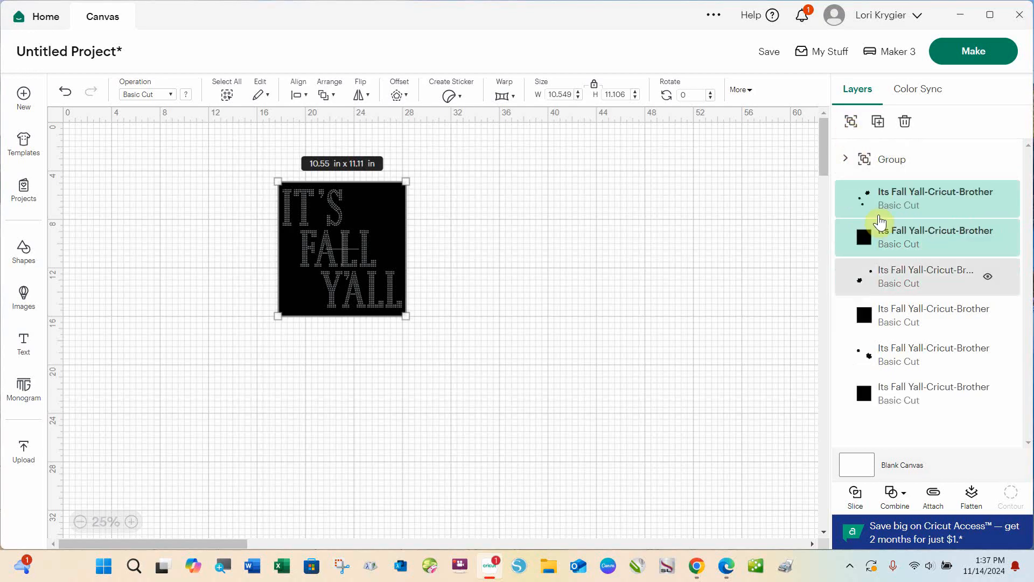
click(865, 167)
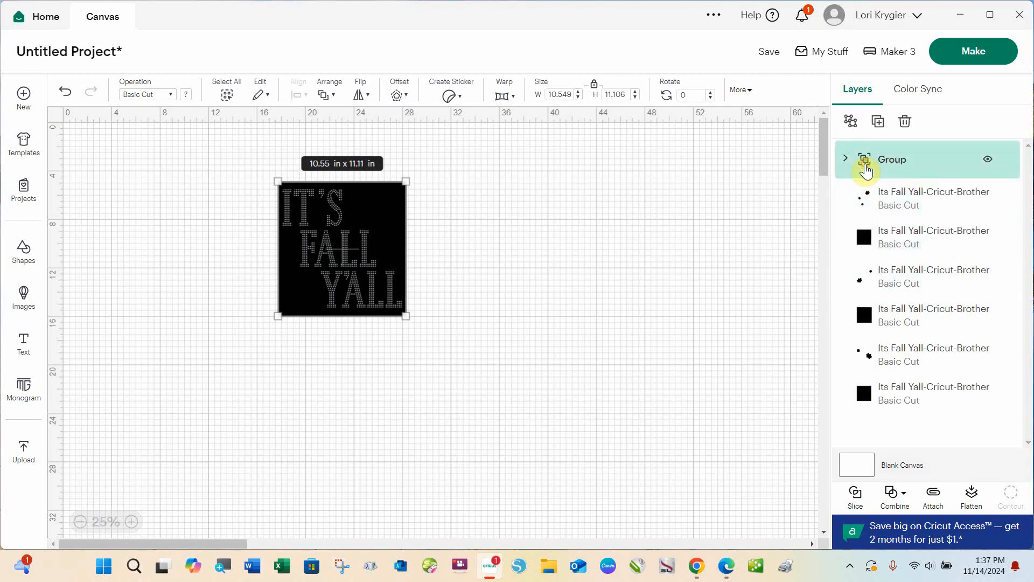
click(850, 122)
click(752, 279)
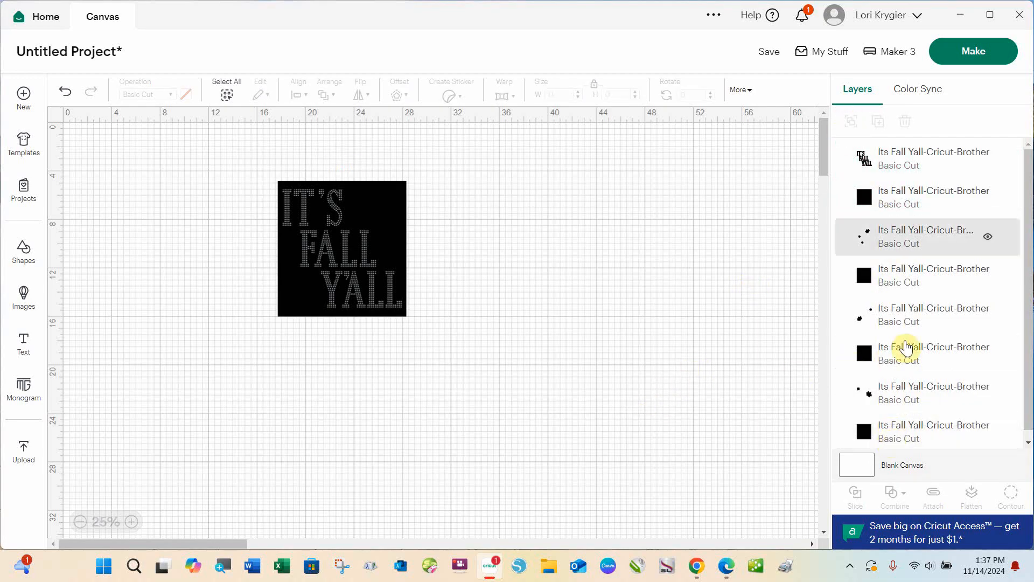
Step: Select the four black box layers together and delete them, keeping only the rhinestone layers
click(879, 209)
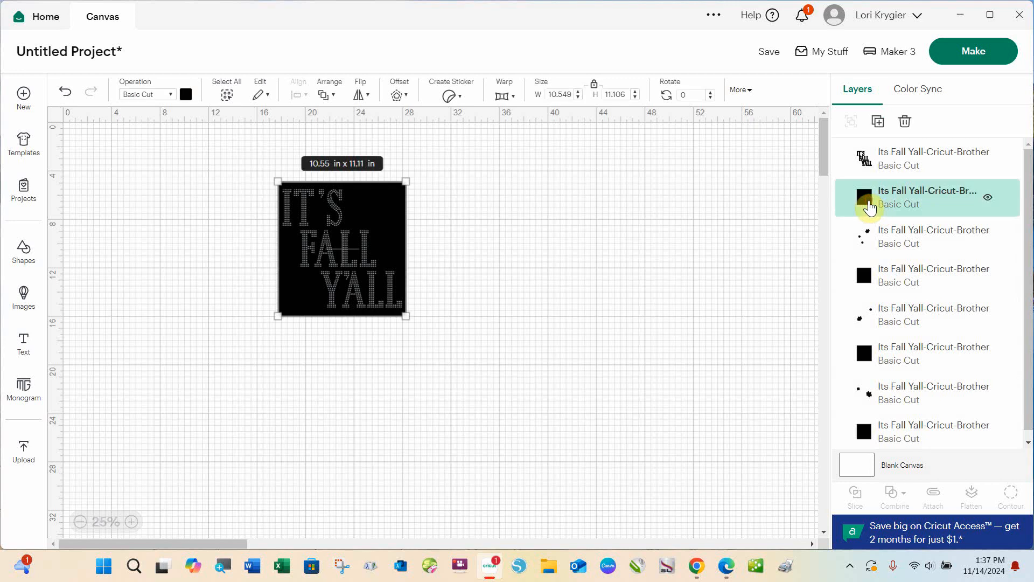
shift+click(866, 283)
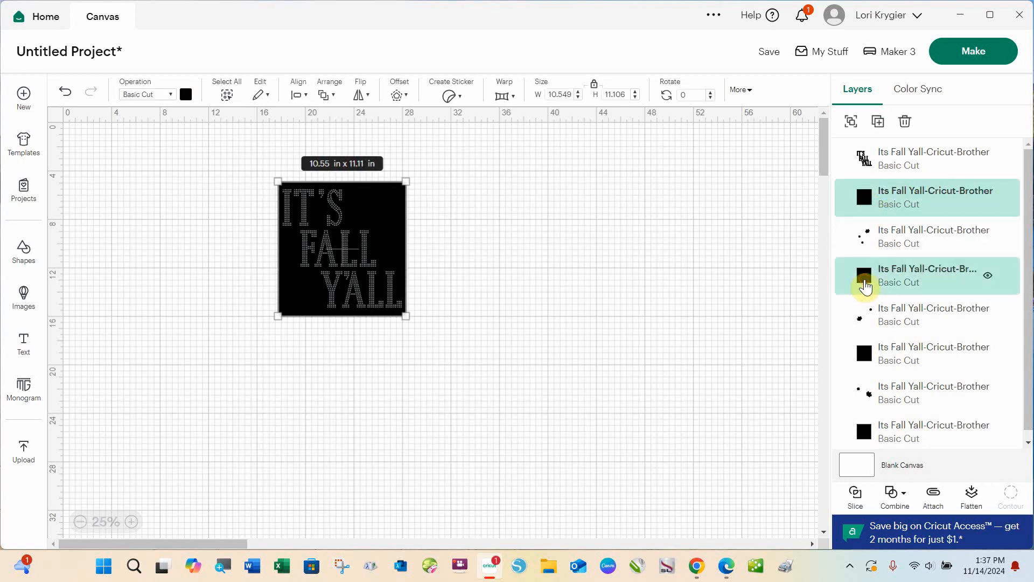
shift+click(863, 360)
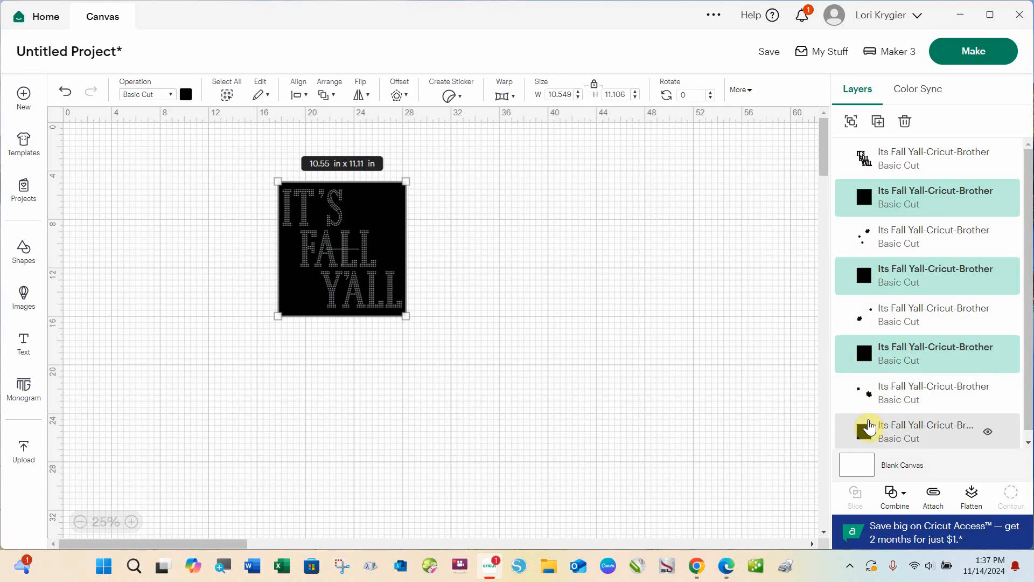
shift+click(868, 437)
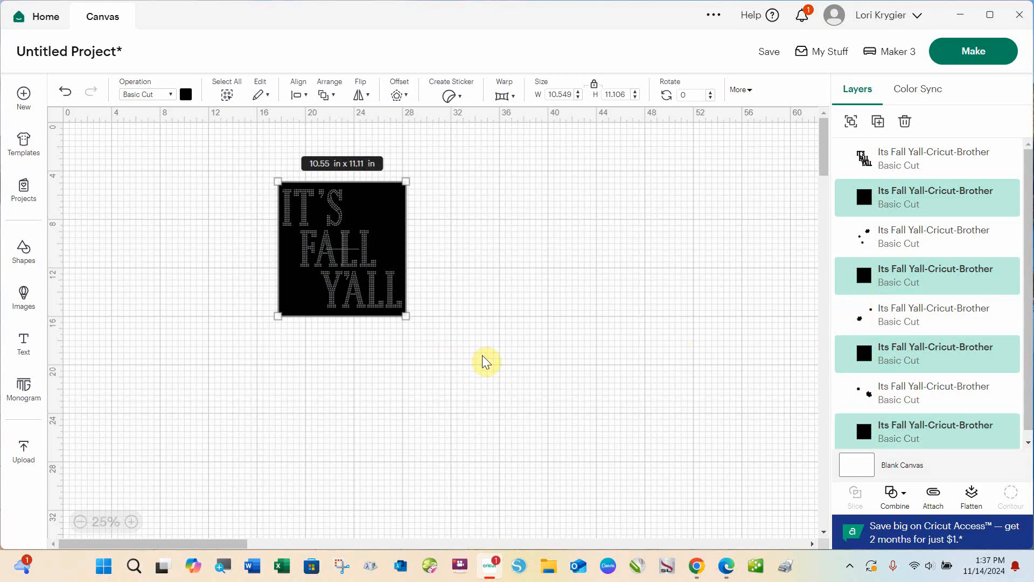
key(Delete)
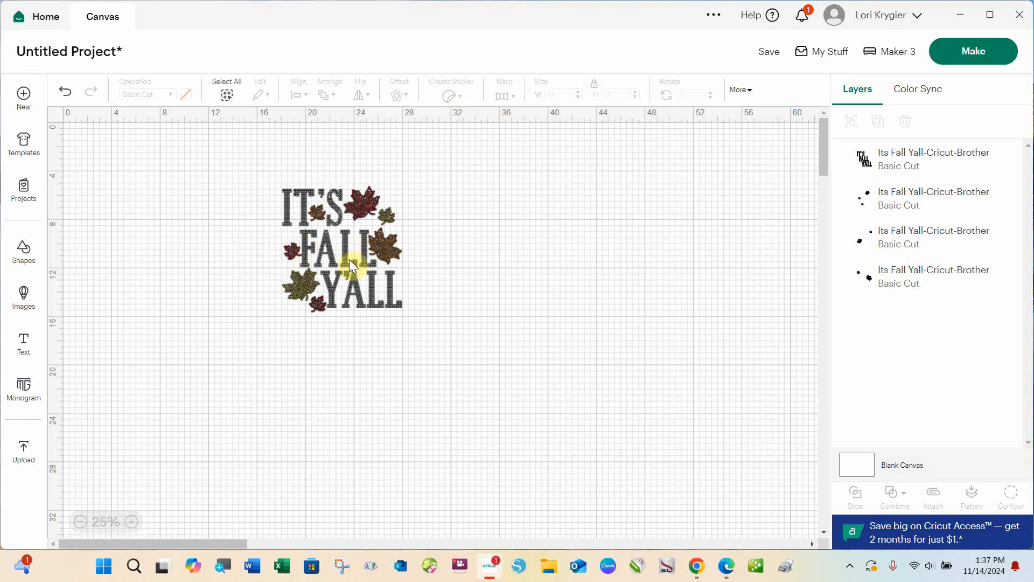
Step: Select the entire assembled IT'S FALL Y'ALL design and delete it to clear the canvas
click(131, 522)
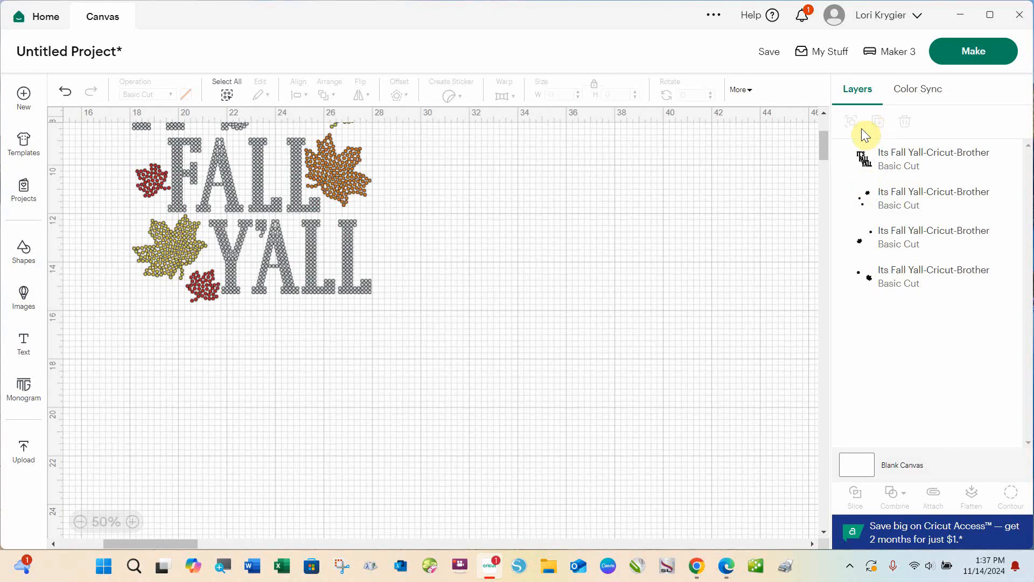
scroll(824, 150, up, 3)
drag(824, 150, 825, 143)
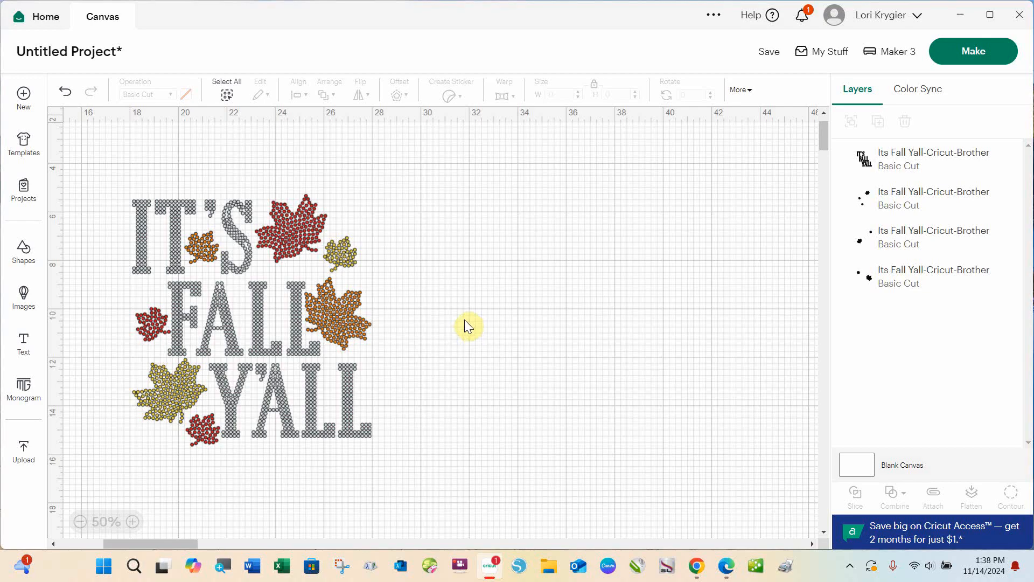
drag(90, 183, 441, 473)
key(Delete)
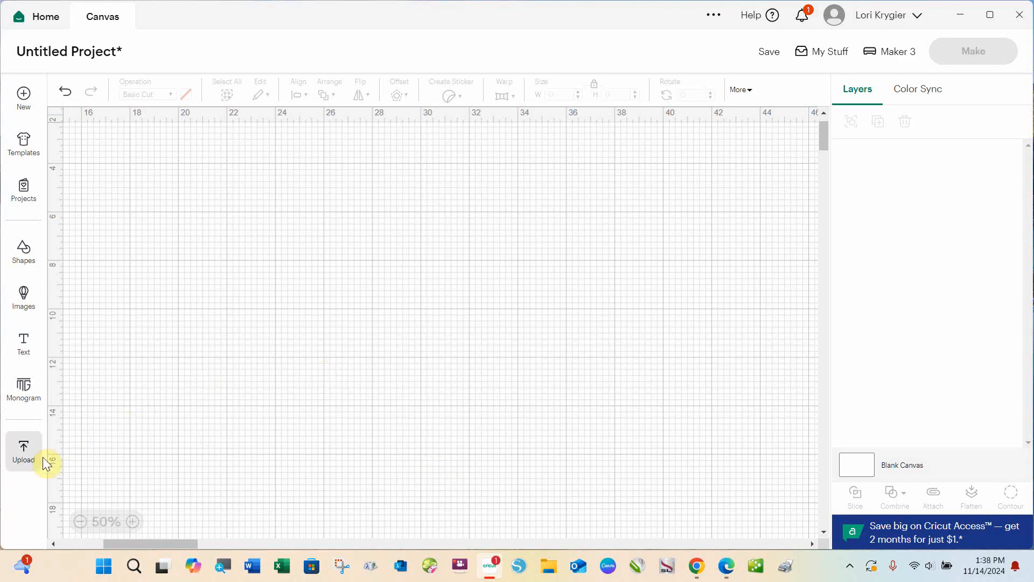
Step: Load Football Drip Team Name and Number-Cricut-Brother.svg from its folder in Files for Videos as a new image upload
click(24, 451)
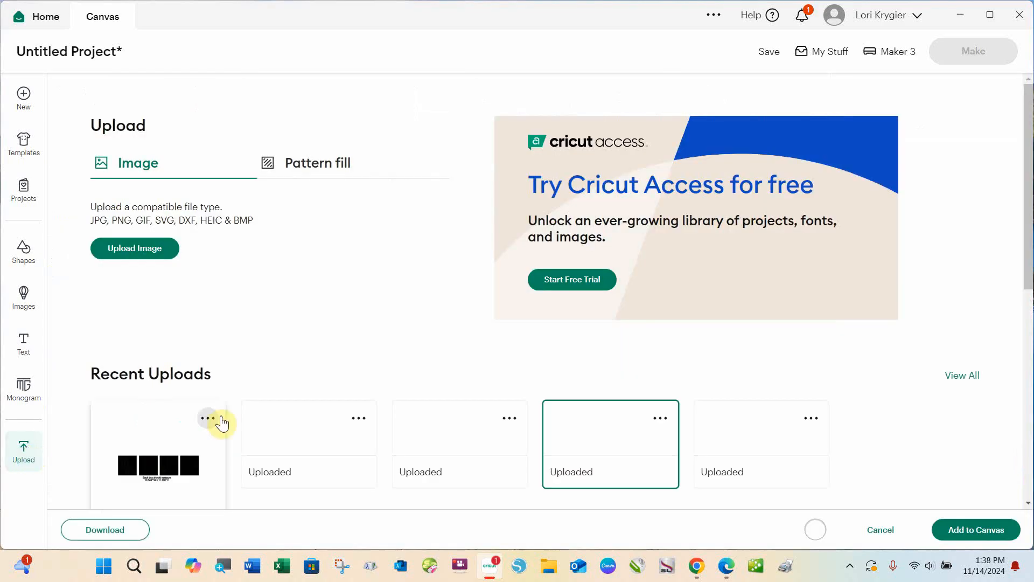
click(152, 251)
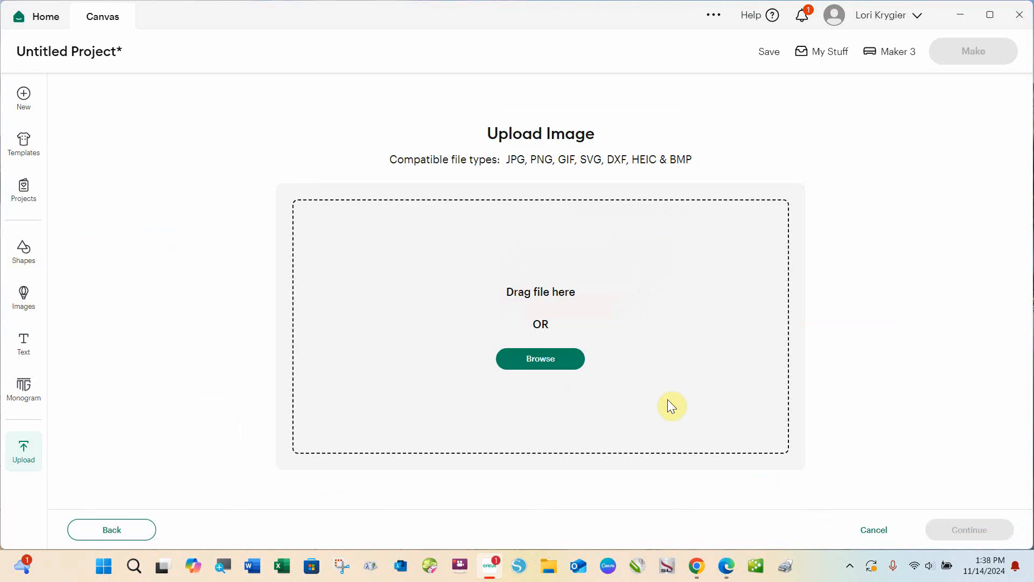
click(554, 360)
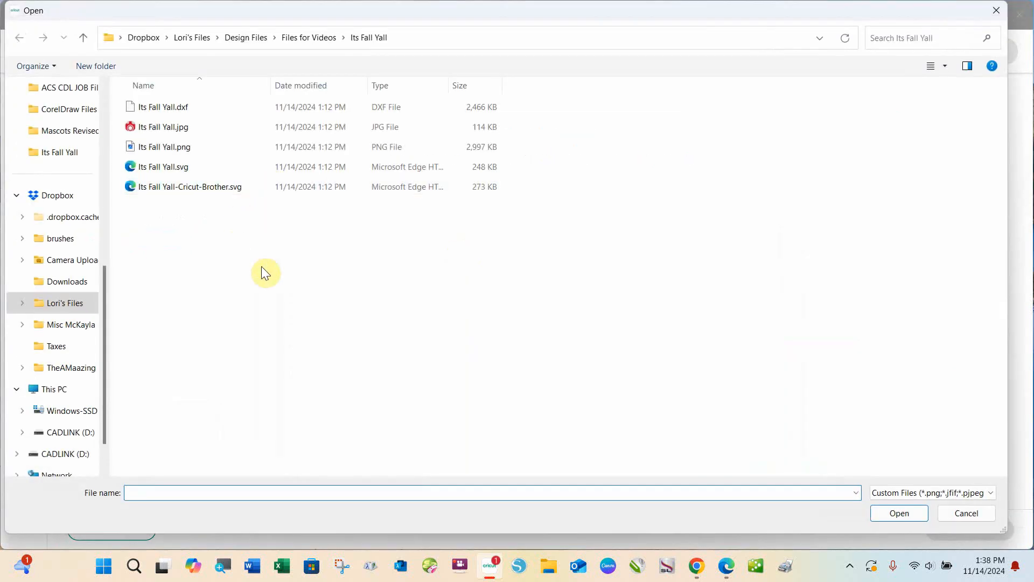
click(313, 38)
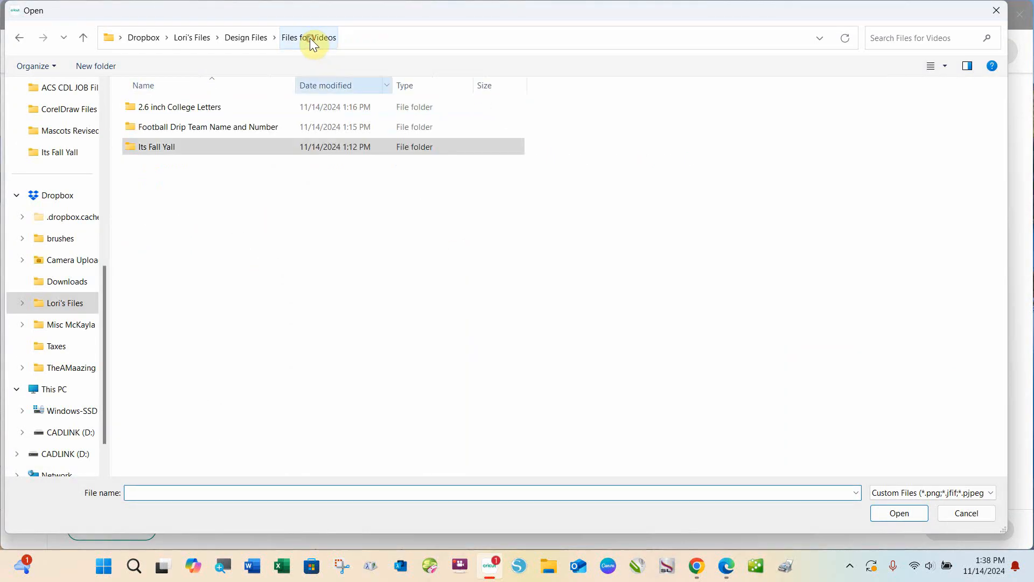
double_click(170, 129)
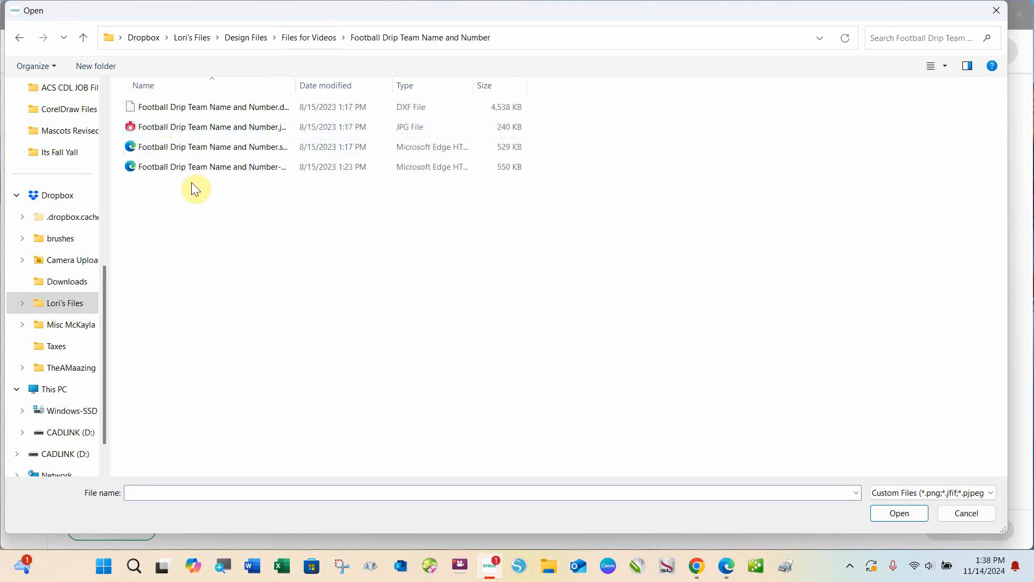
double_click(296, 87)
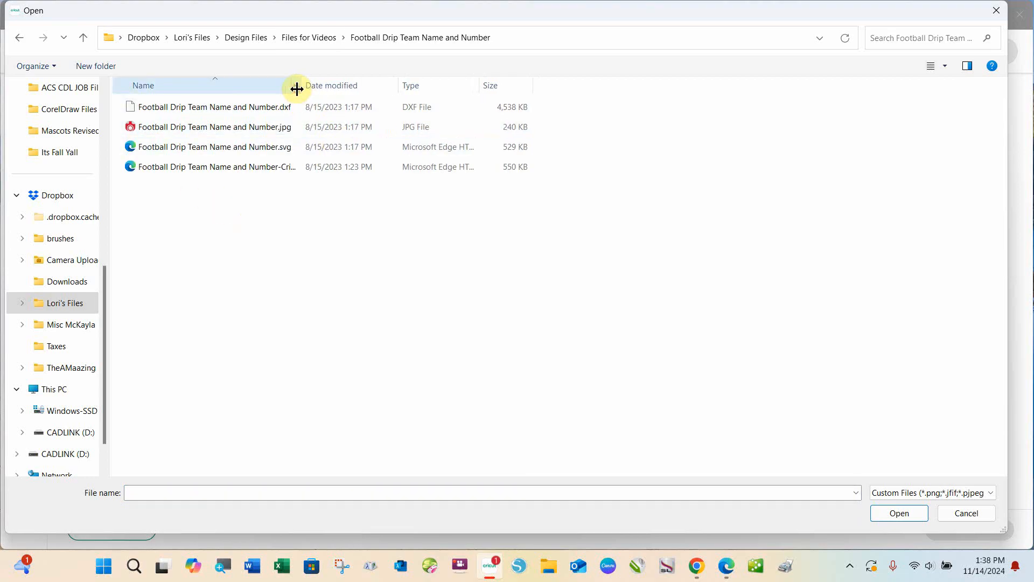
drag(297, 89, 379, 89)
click(175, 168)
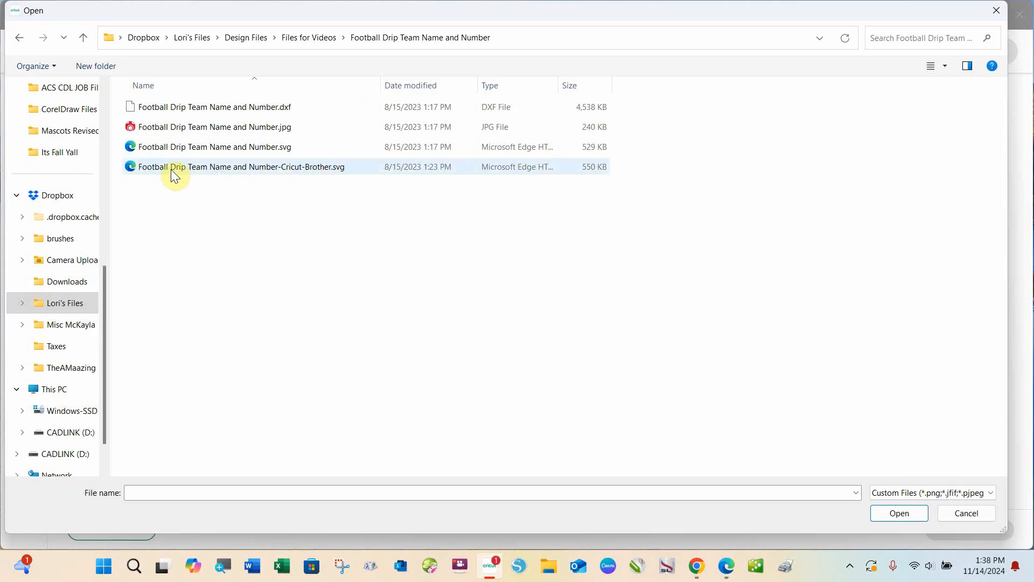
click(176, 169)
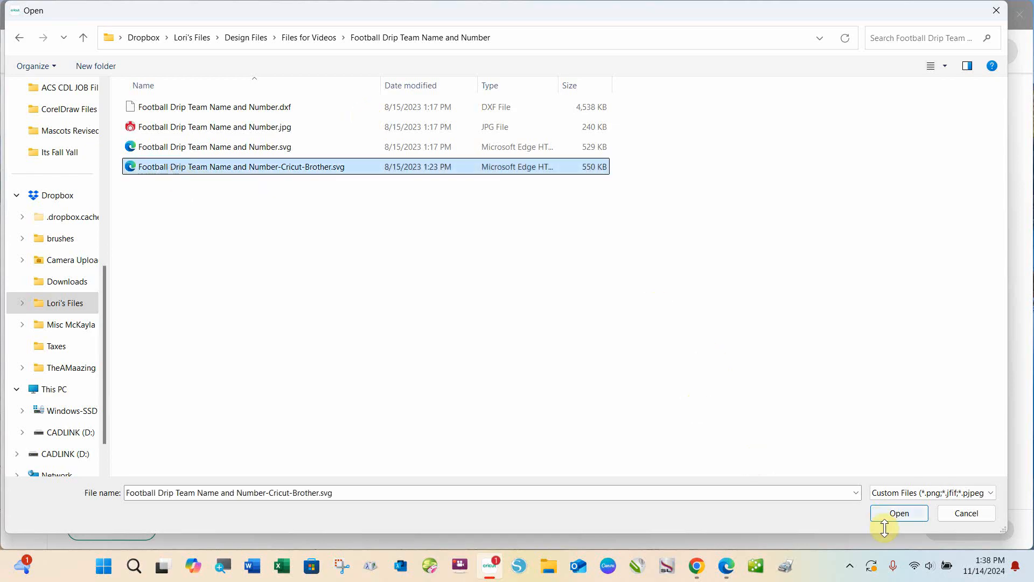
click(906, 516)
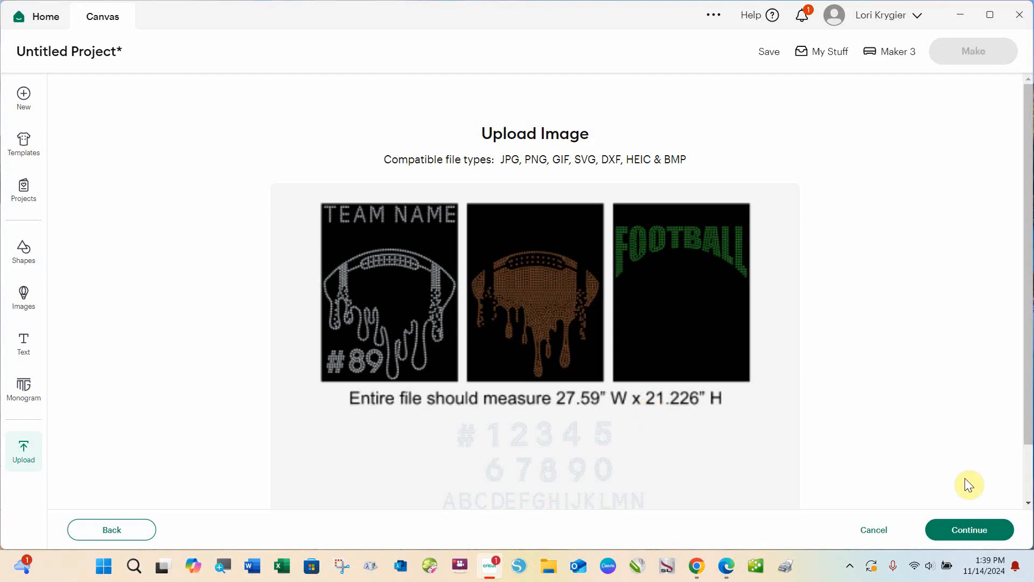
Step: Finish uploading the football drip image to the canvas and, with proportions locked, set its width to 27.59 in
click(978, 539)
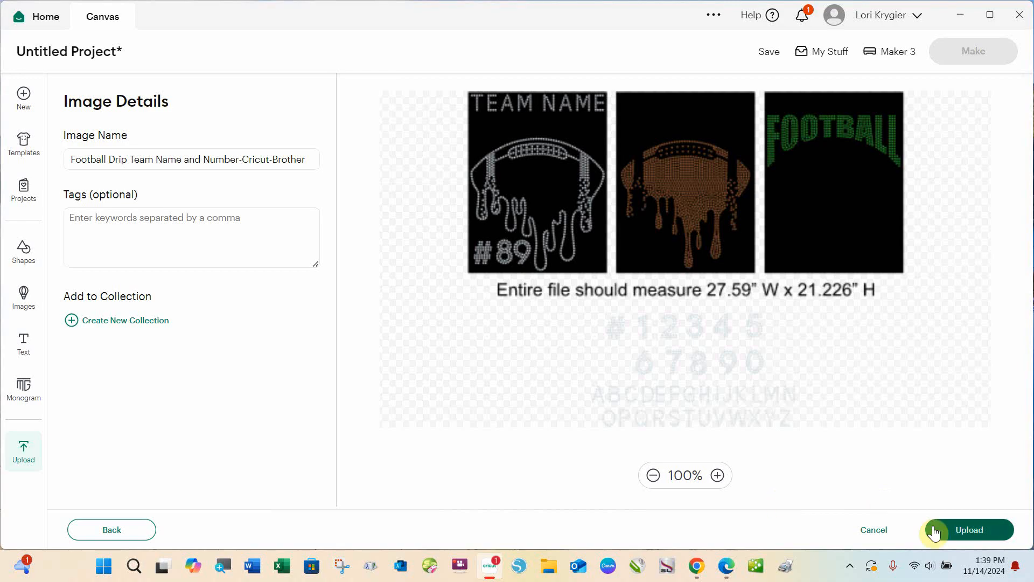
click(978, 537)
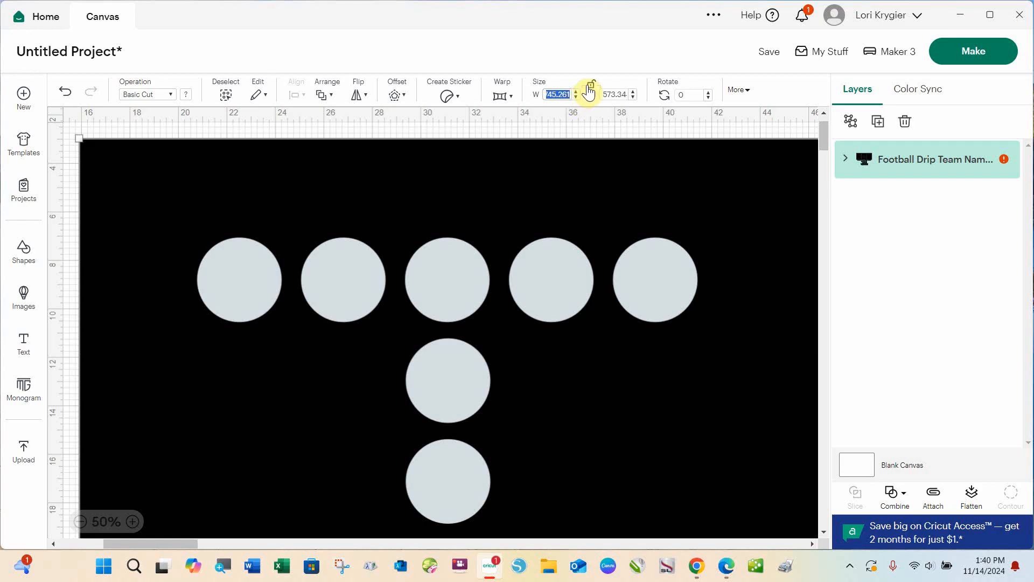
click(592, 86)
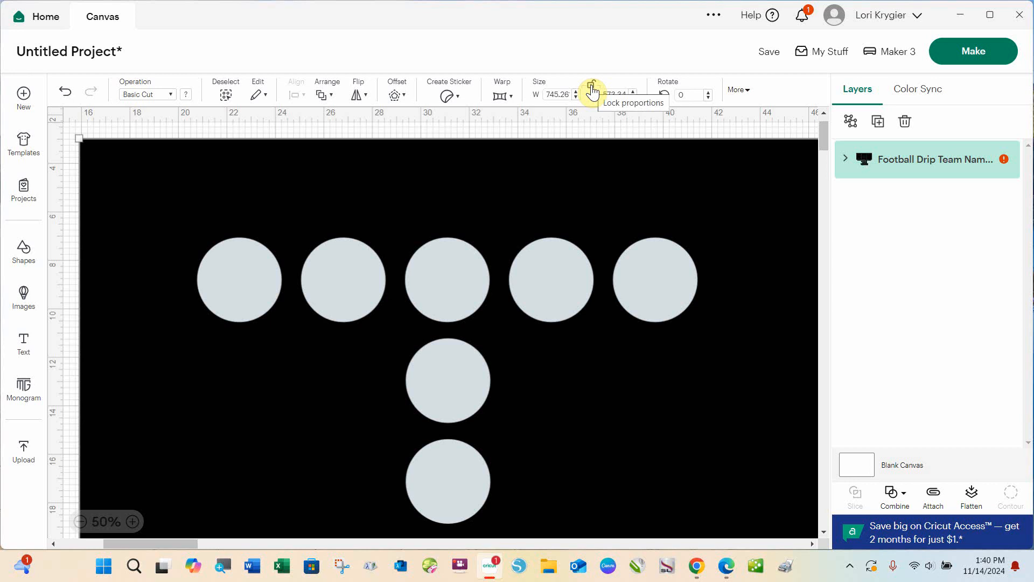
click(592, 88)
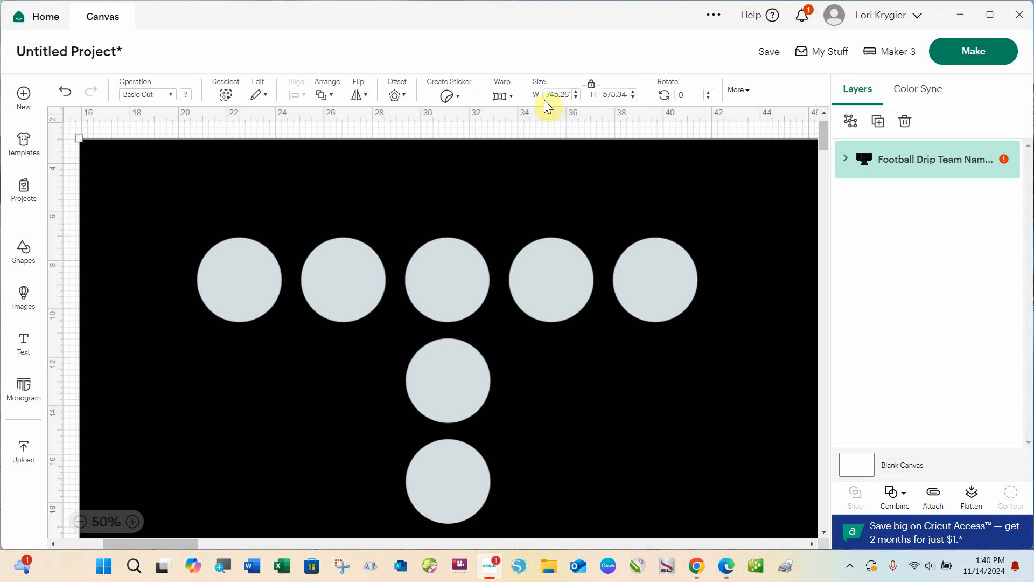
drag(545, 95, 572, 95)
key(Return)
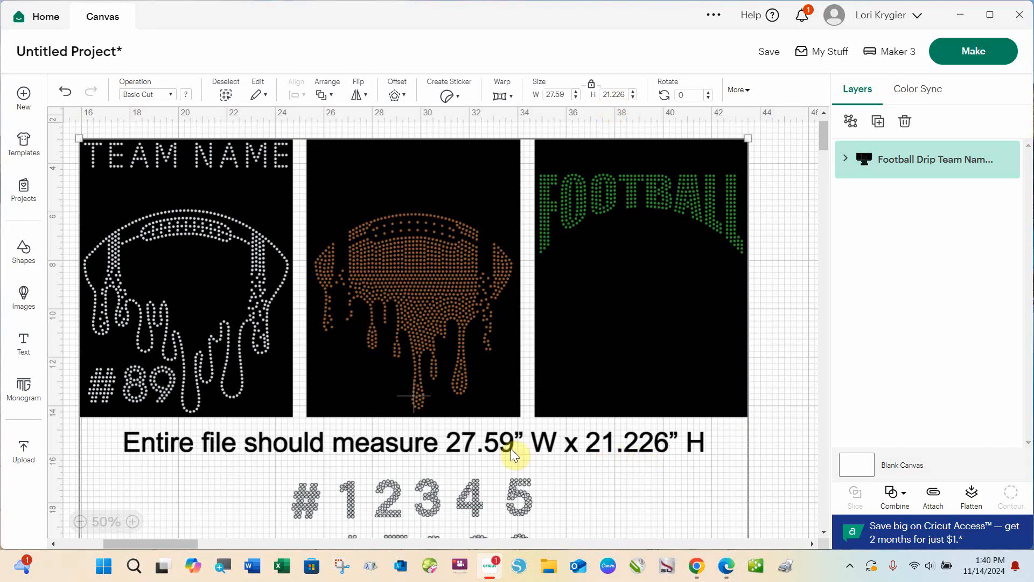
Step: Review the spare numbers and alphabet below the football panels, and delete the whole football design from the canvas
scroll(544, 423, down, 2)
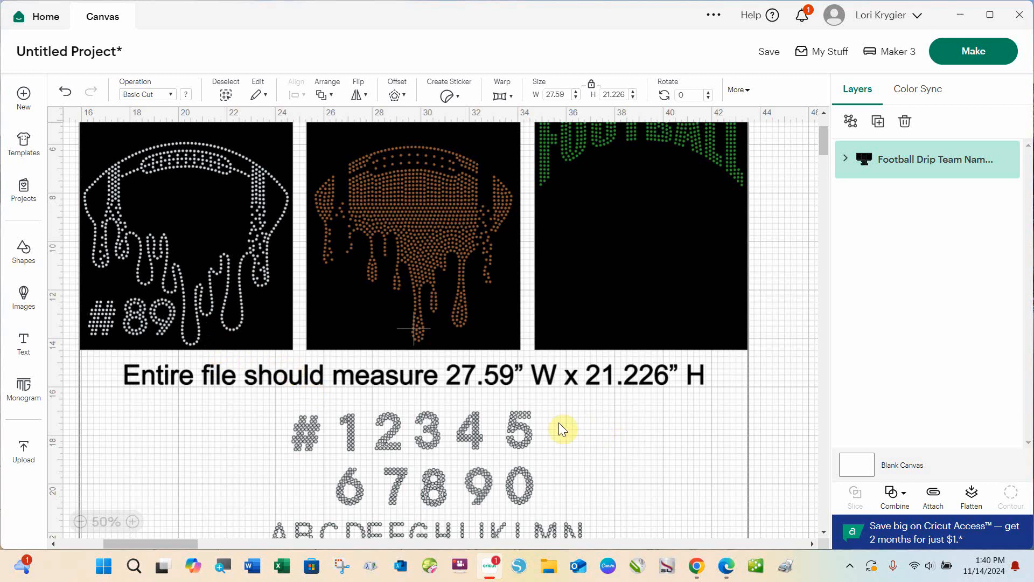
scroll(587, 457, down, 5)
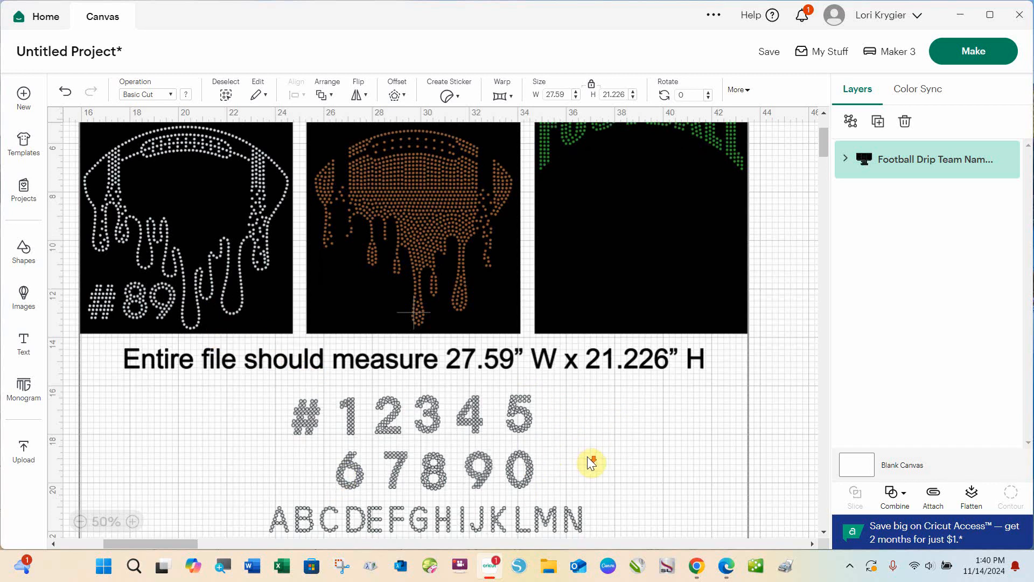
scroll(478, 403, up, 3)
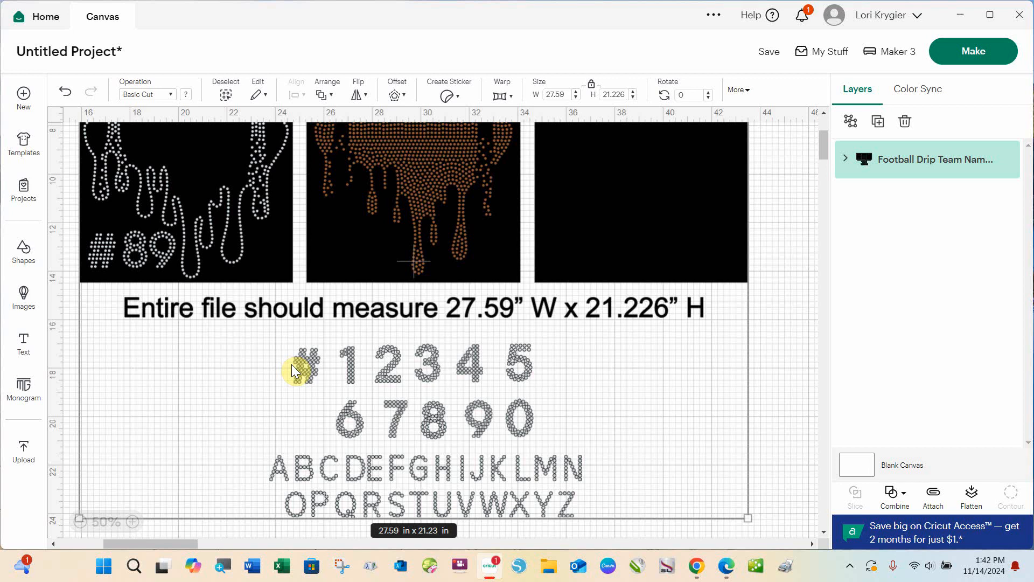
key(Delete)
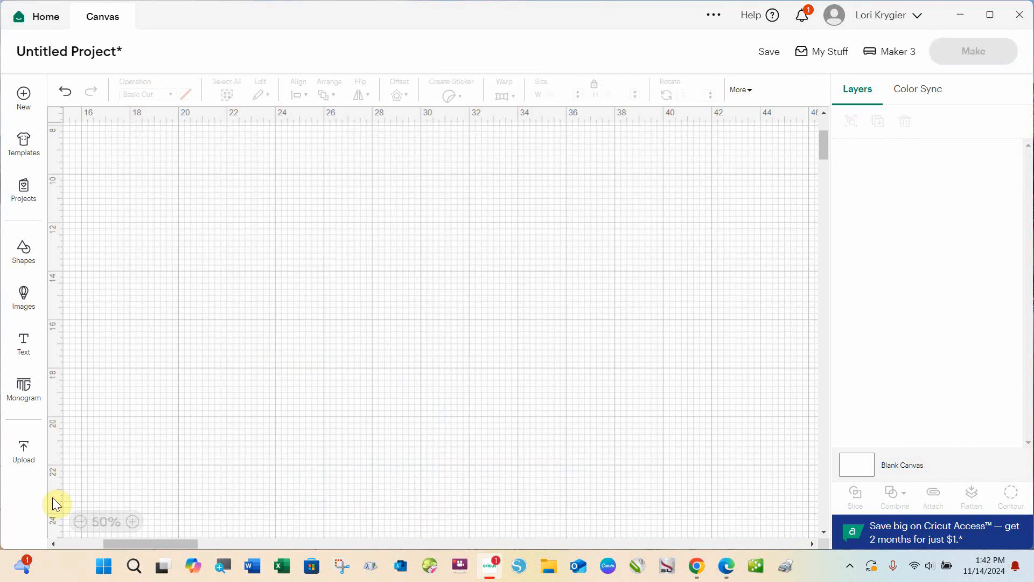
Step: Load 2.6 inch College Letters-Cricut-Brother.svg from the 2.6 inch College Letters folder in Files for Videos as a new image upload
click(23, 450)
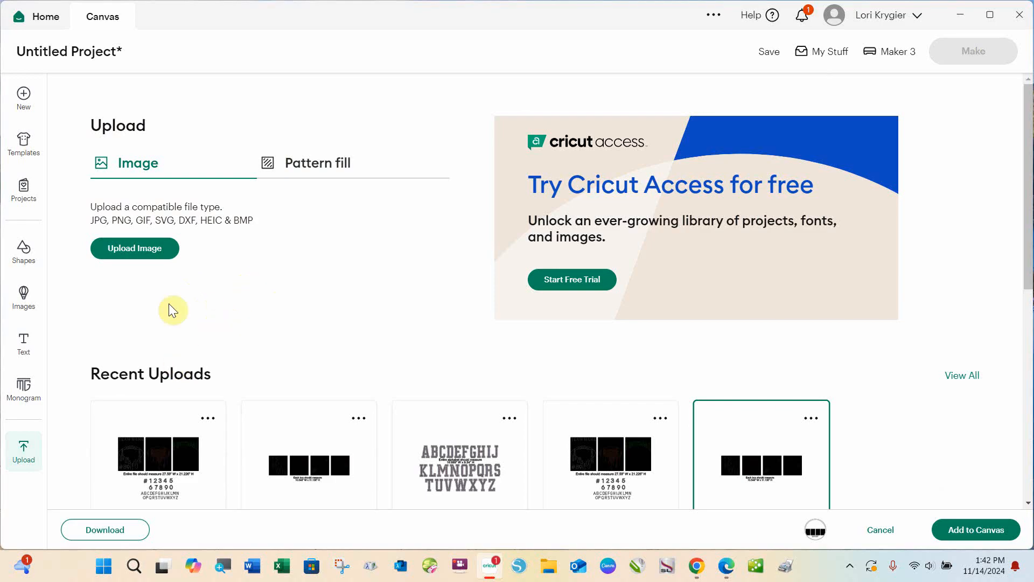
click(151, 251)
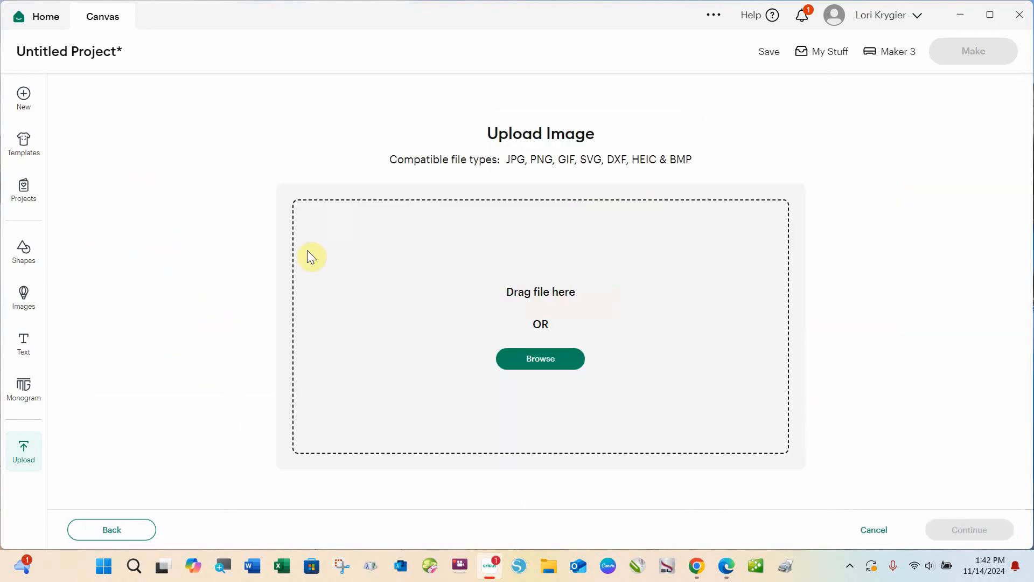
click(541, 366)
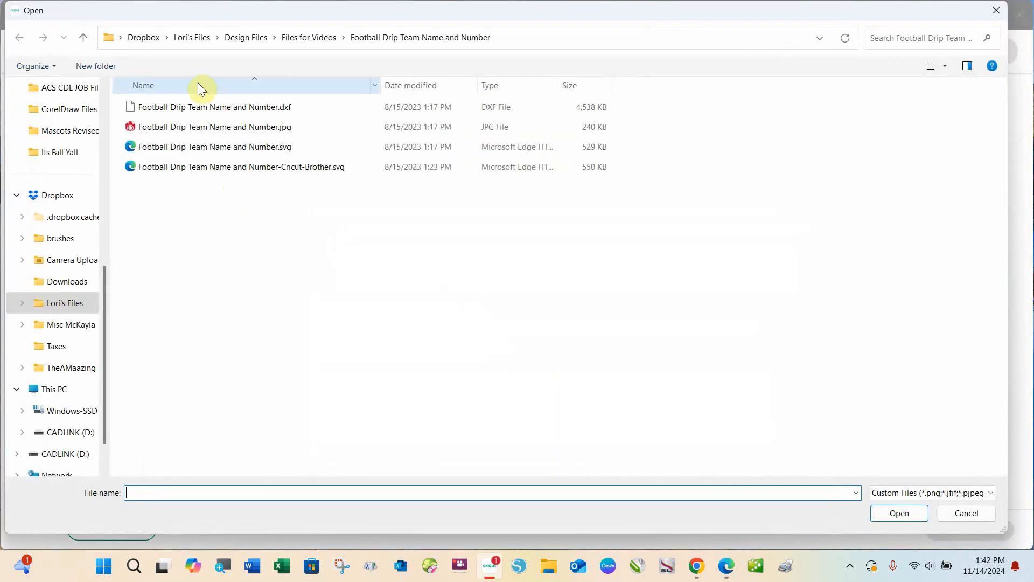
click(320, 41)
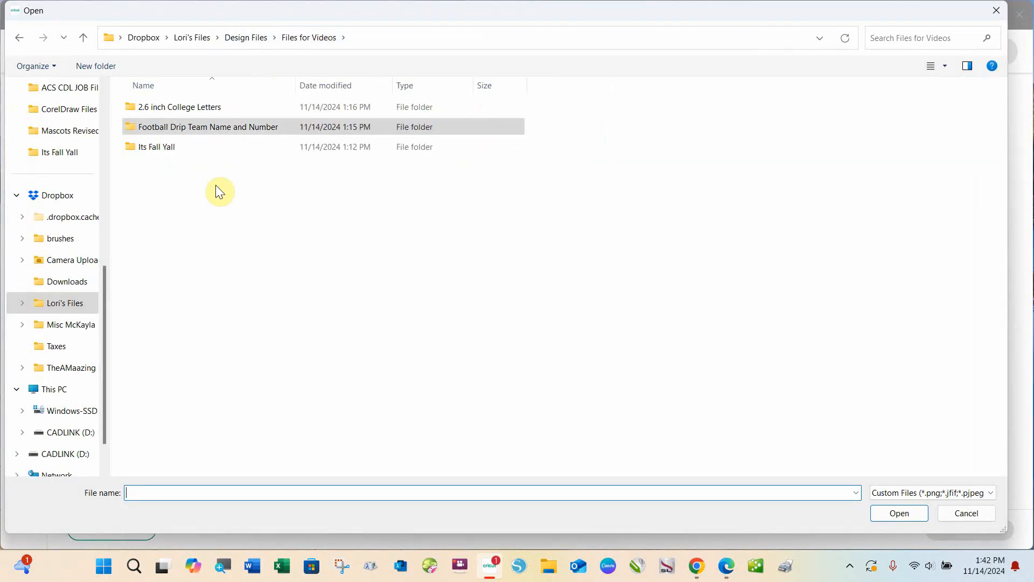
click(174, 108)
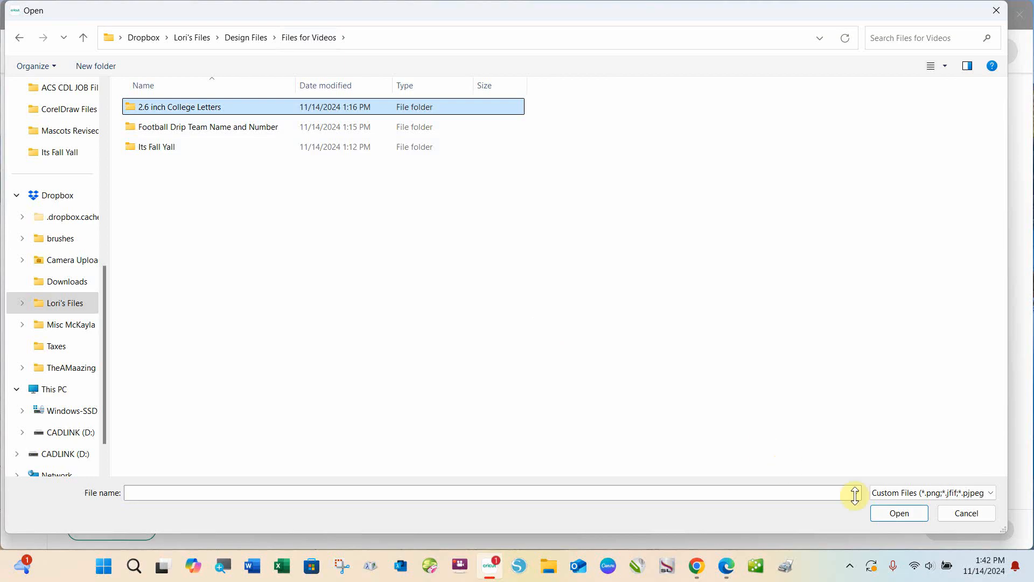
click(898, 513)
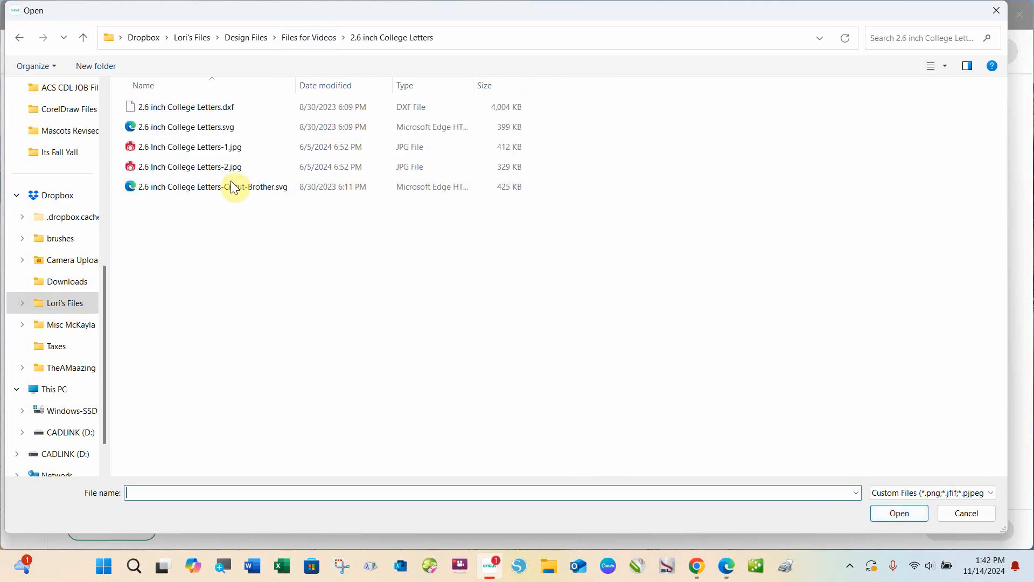
click(215, 187)
click(899, 512)
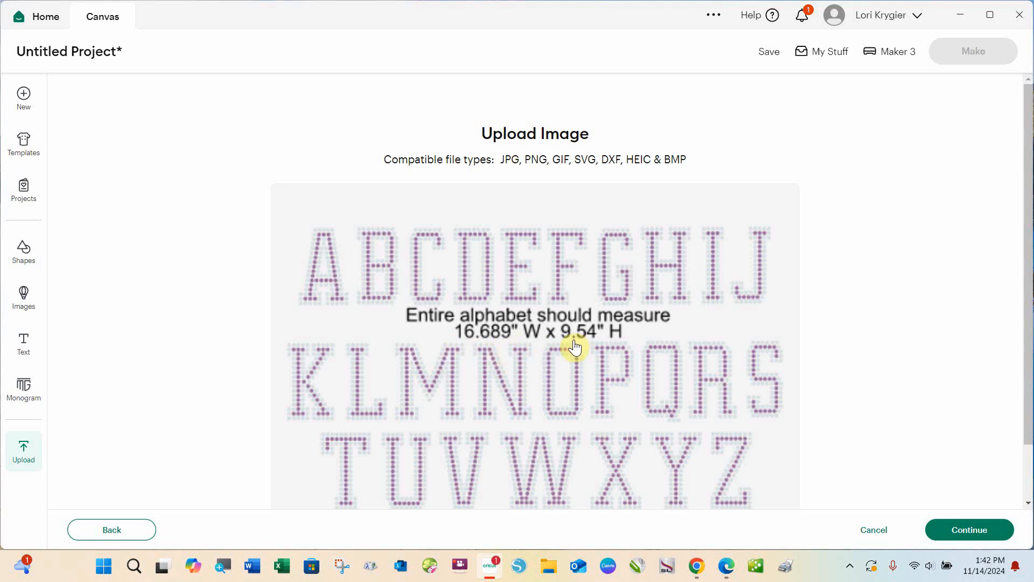
Step: Finish uploading the college alphabet to the canvas and, with proportions locked, set its width to 16.689 in
click(976, 530)
click(978, 532)
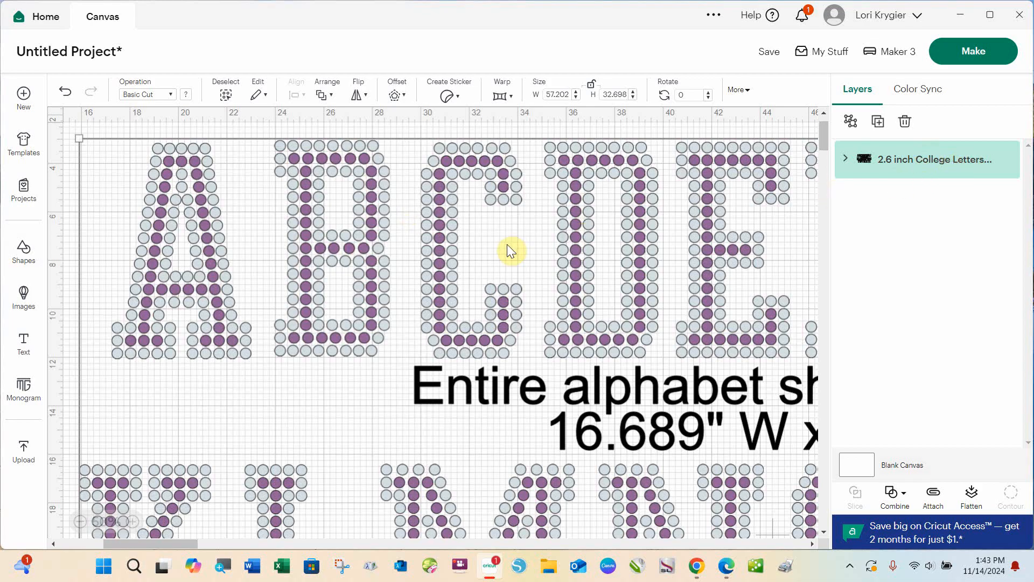
click(592, 86)
key(ctrl+z)
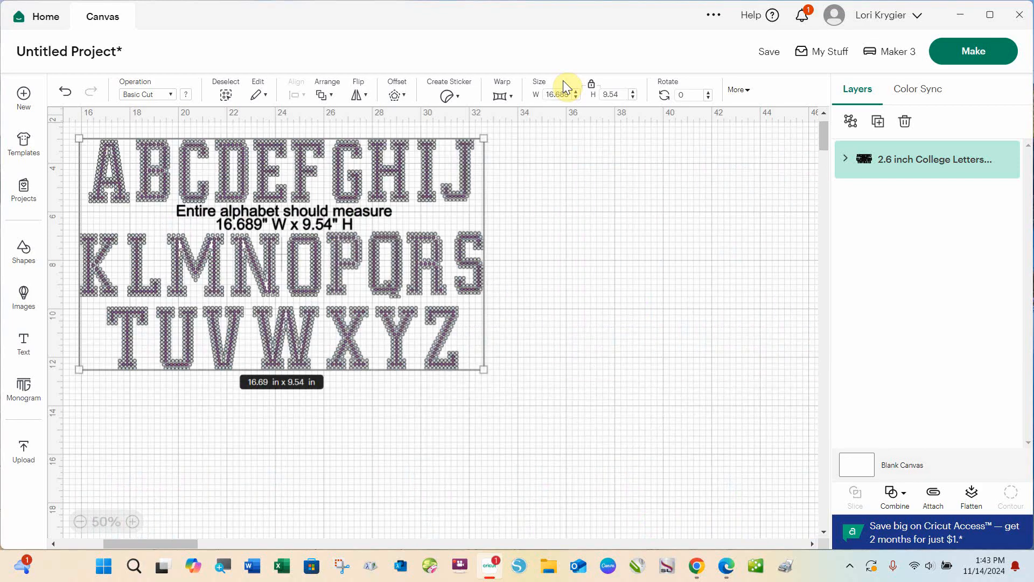